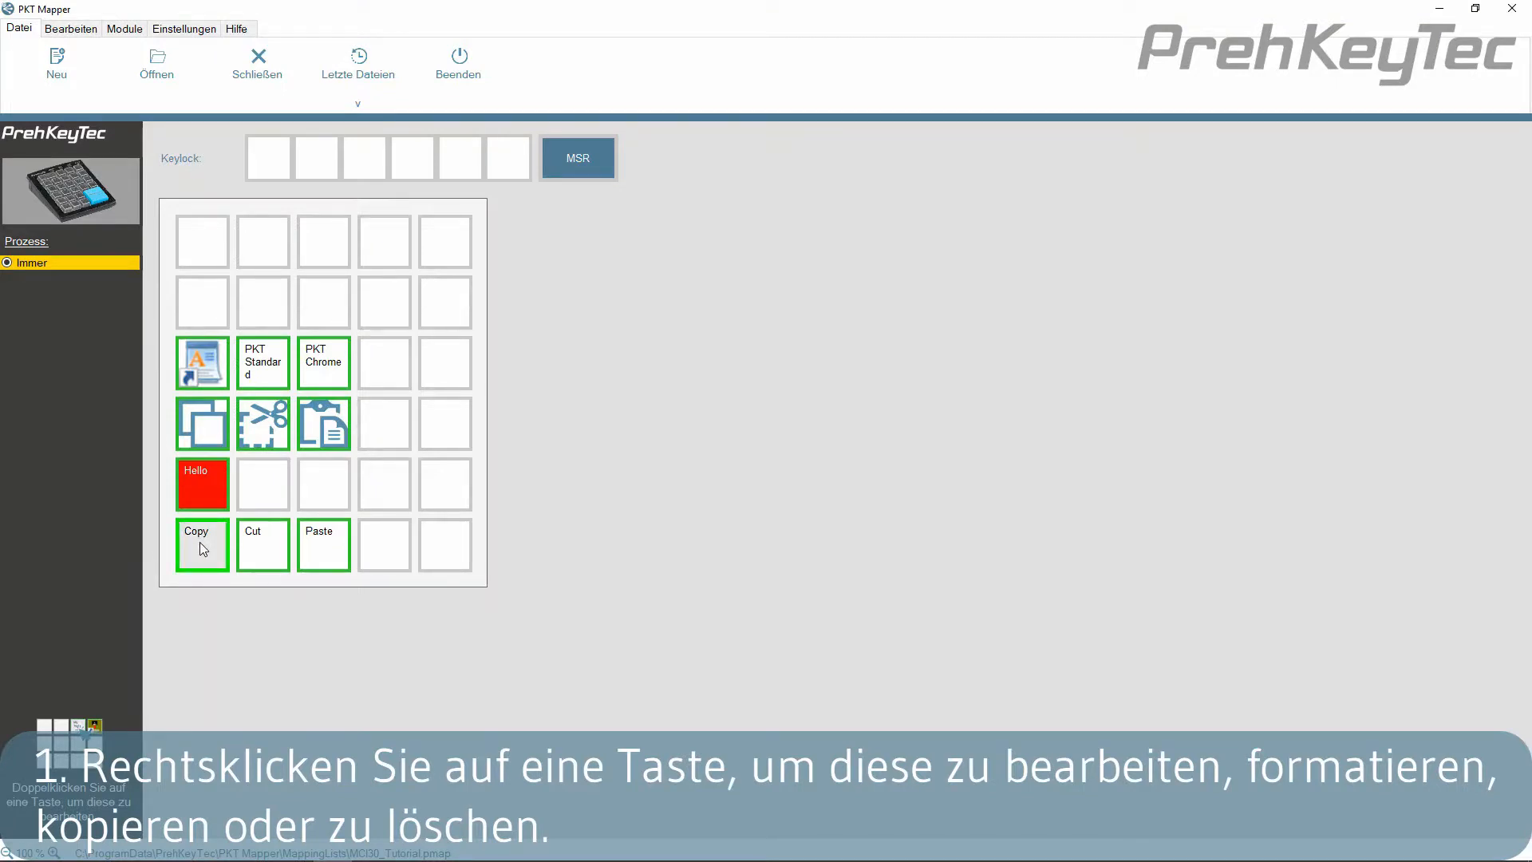
- Delete the assignments of the Copy, Cut and Paste text keys in the keyboard's last row, confirming each deletion
right_click(199, 542)
left_click(241, 605)
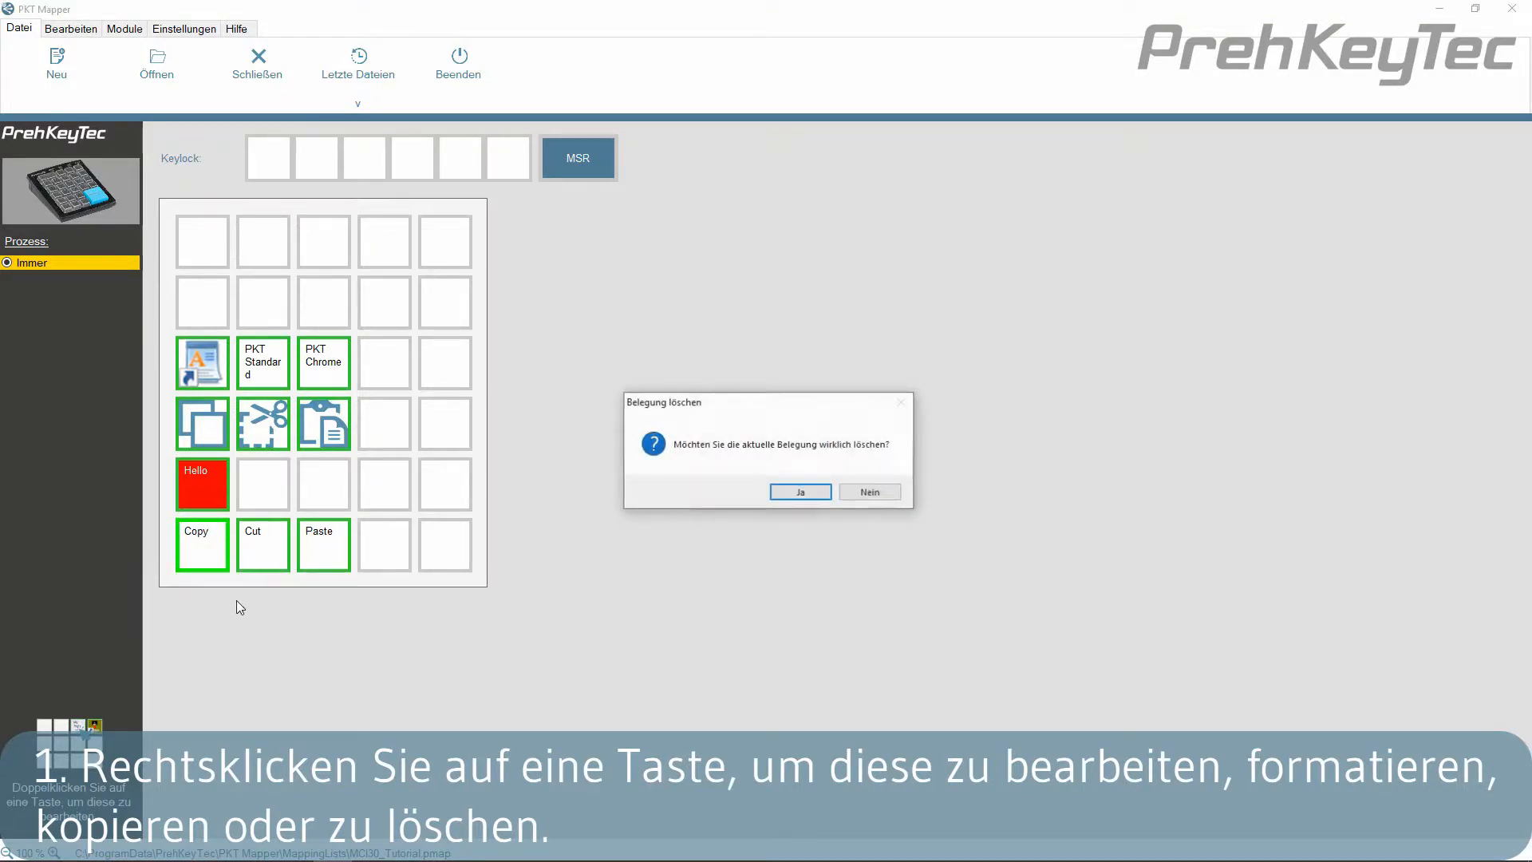
left_click(800, 493)
right_click(251, 545)
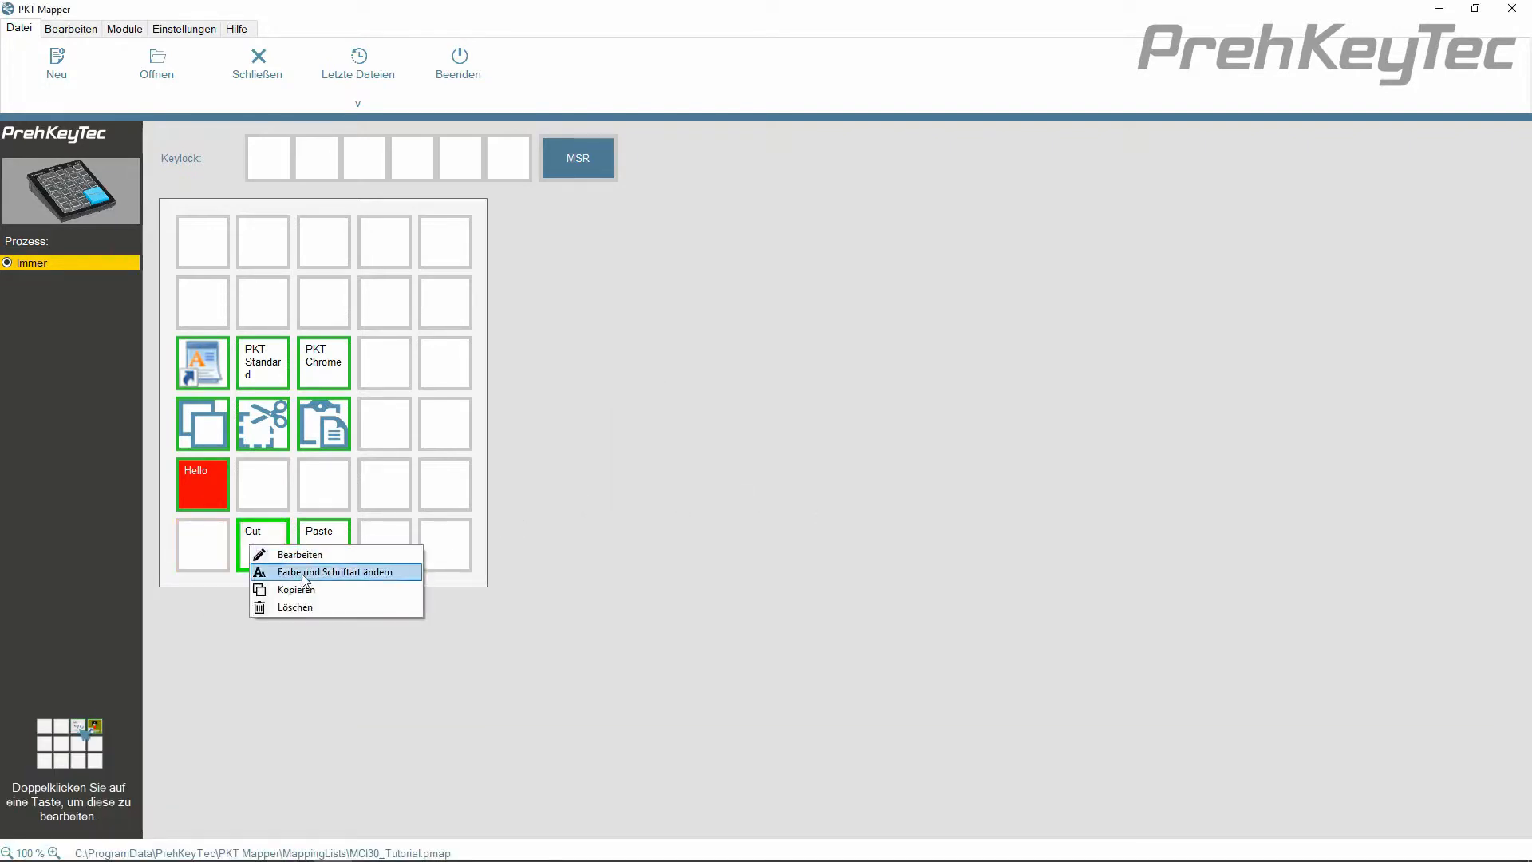
left_click(320, 607)
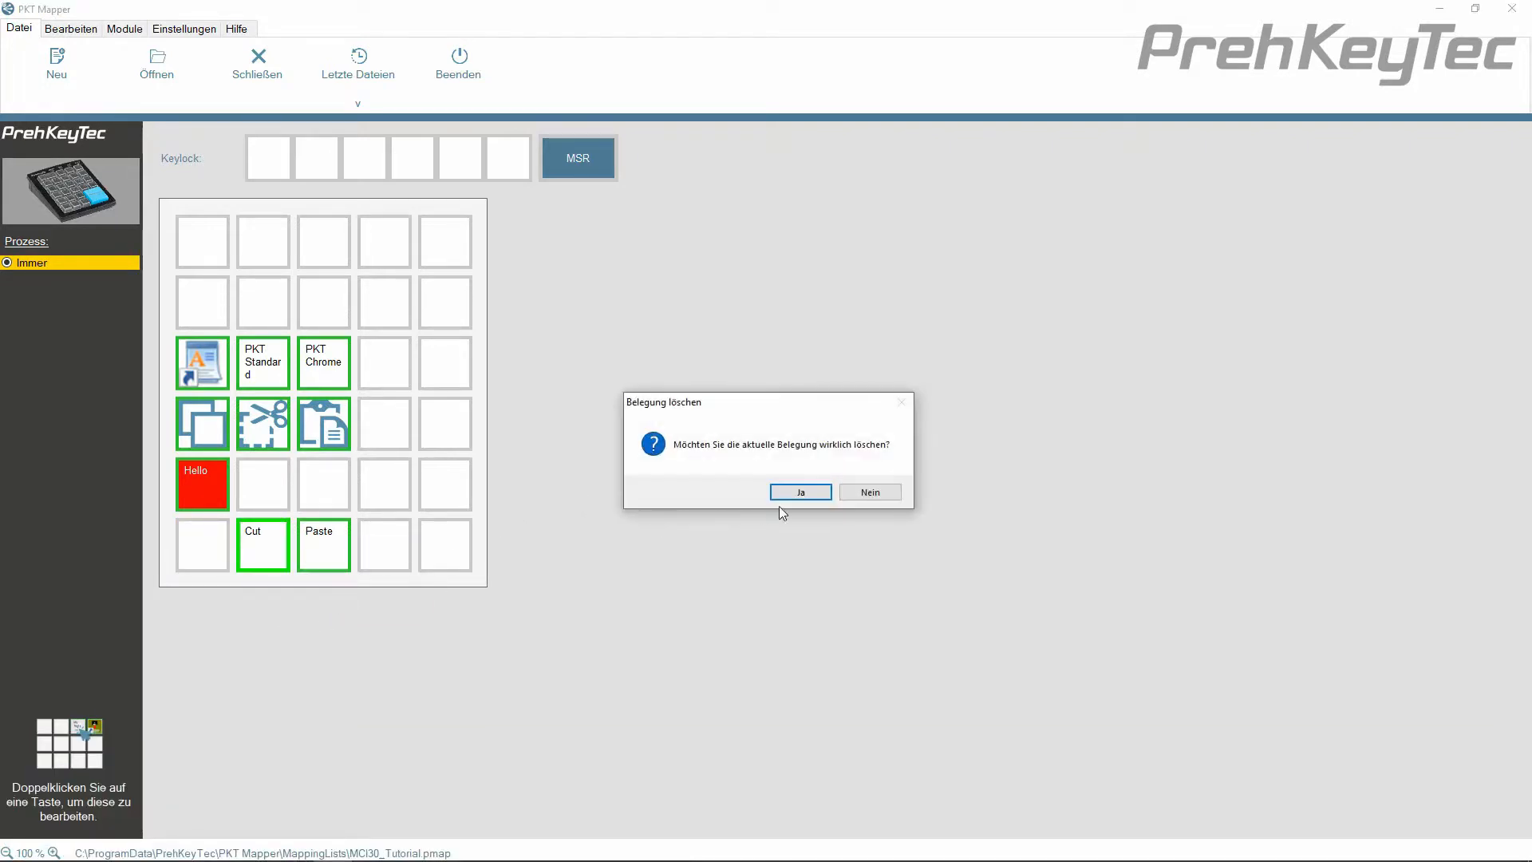
left_click(798, 493)
right_click(320, 553)
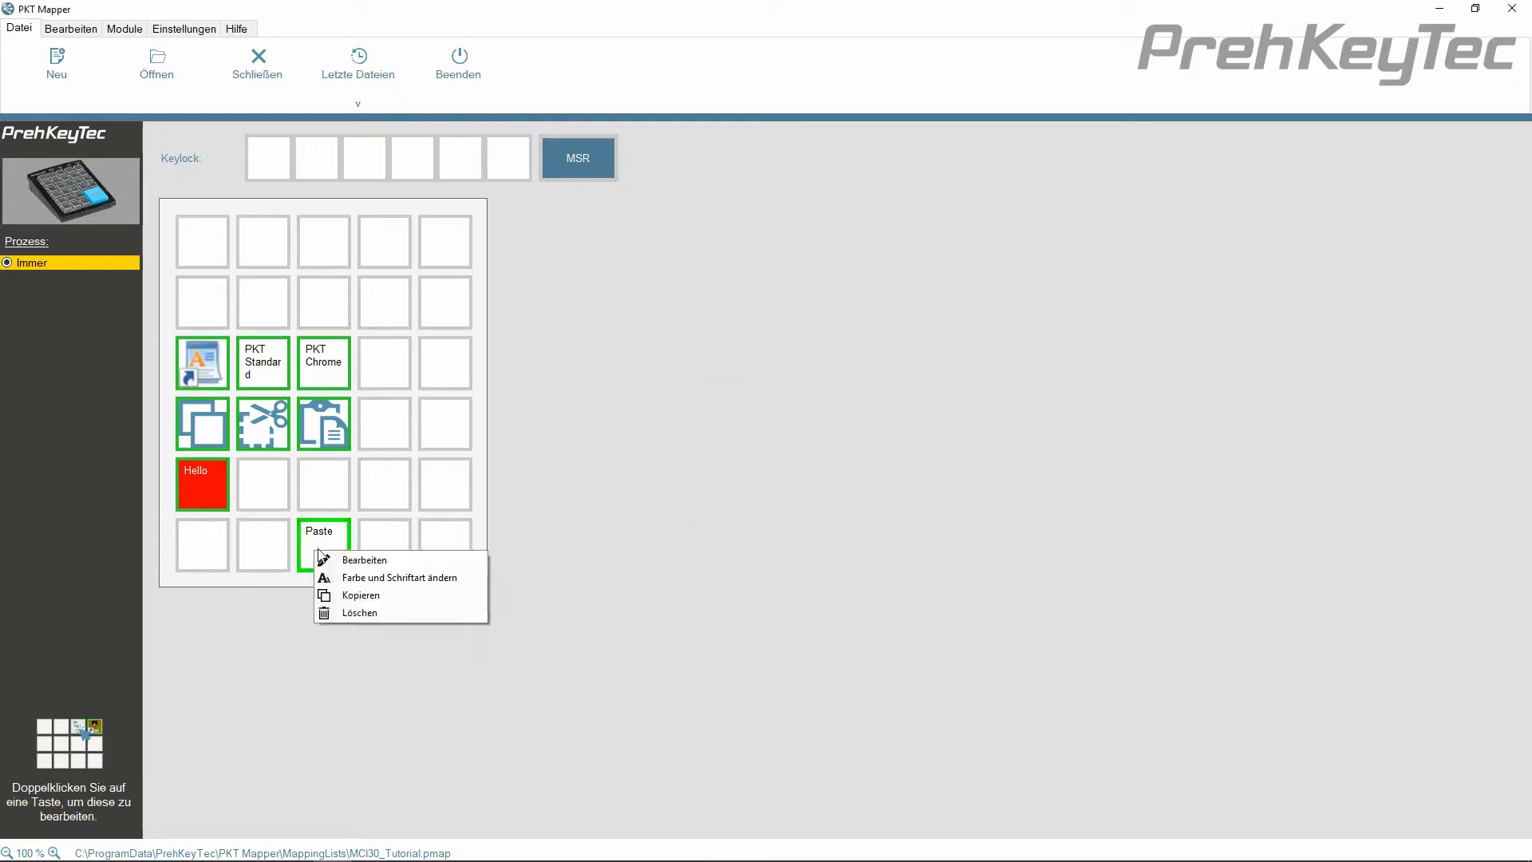
left_click(361, 615)
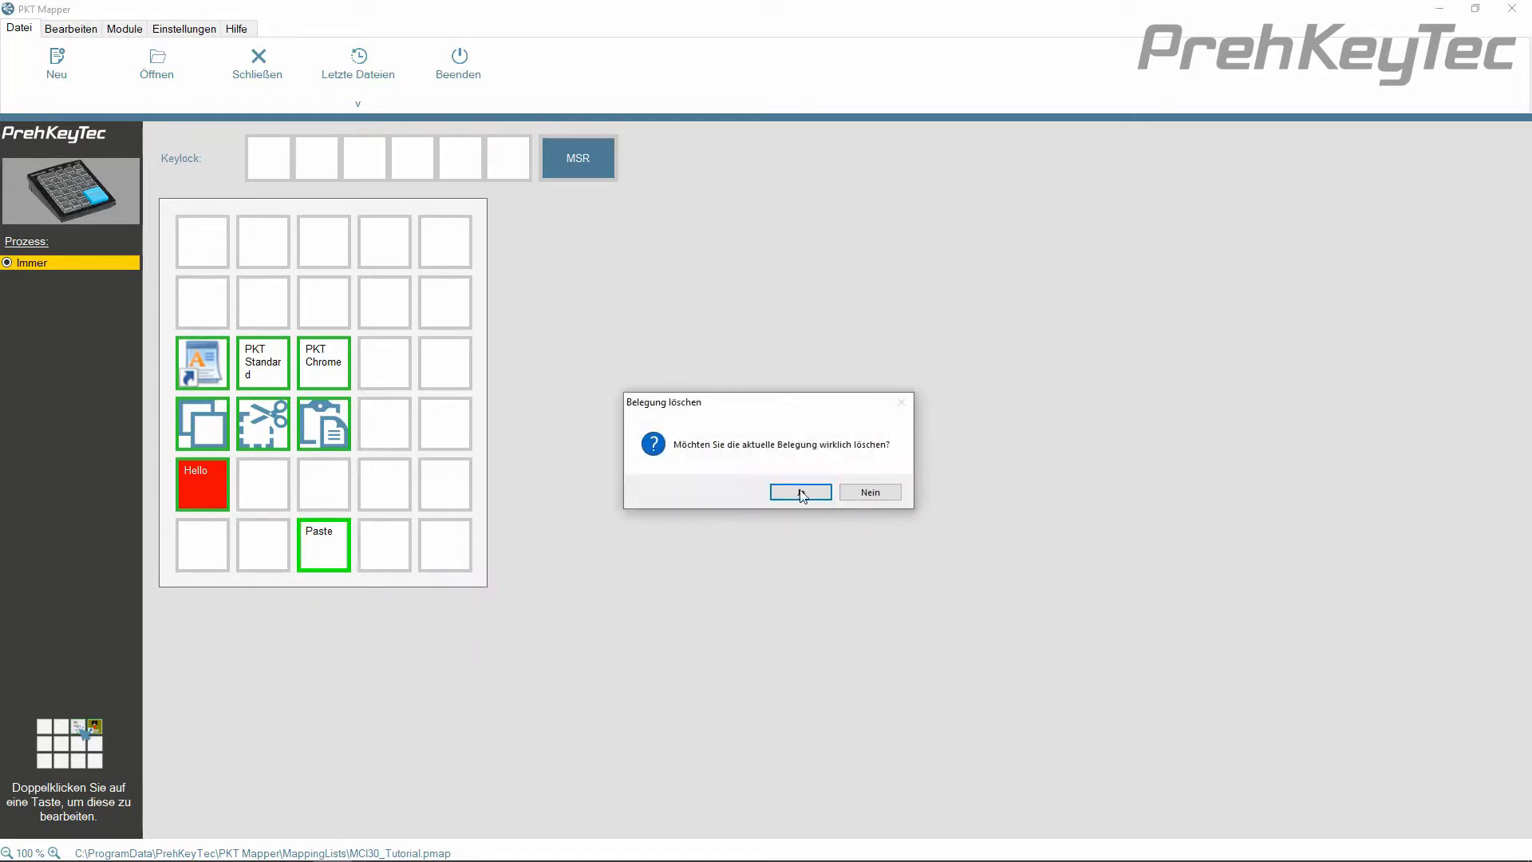
left_click(799, 492)
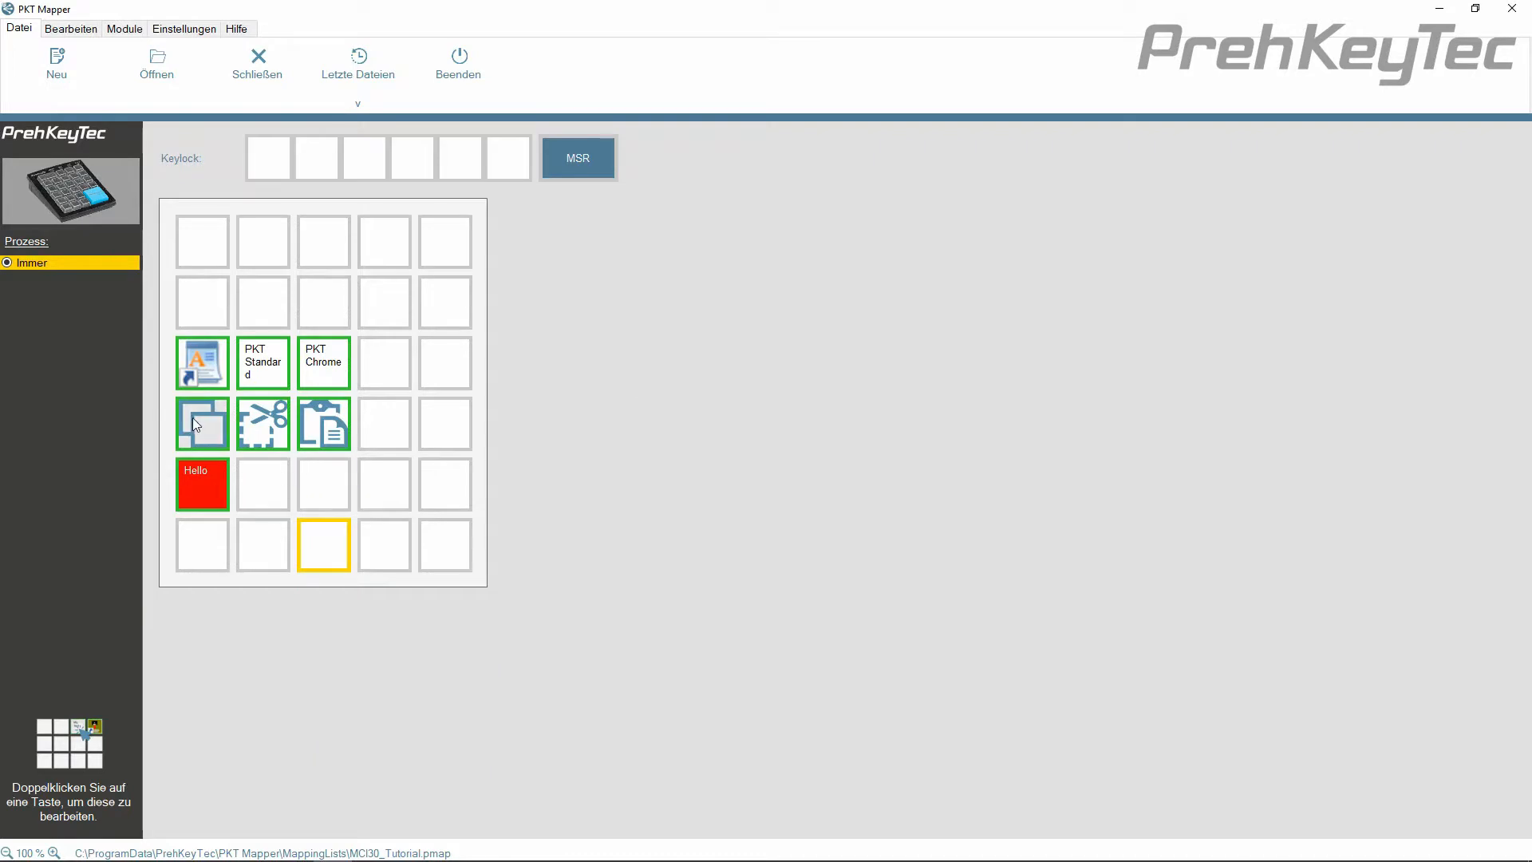
- Move the copy, cut and paste icon keys from the fourth row into the first three slots of the last row
left_click_drag(193, 418, 198, 551)
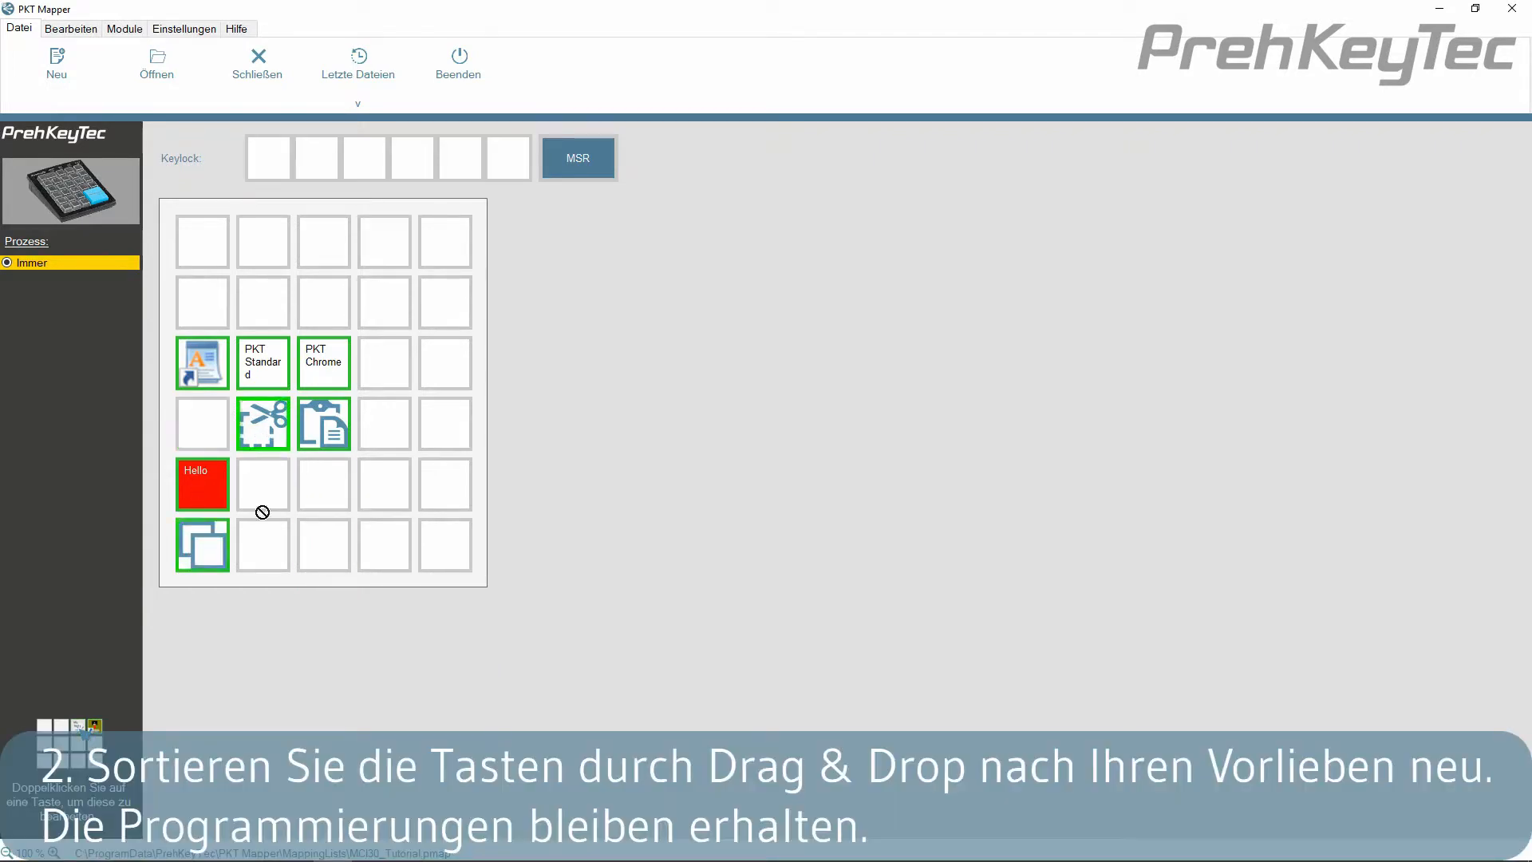
left_click_drag(263, 512, 264, 549)
left_click_drag(318, 445, 316, 554)
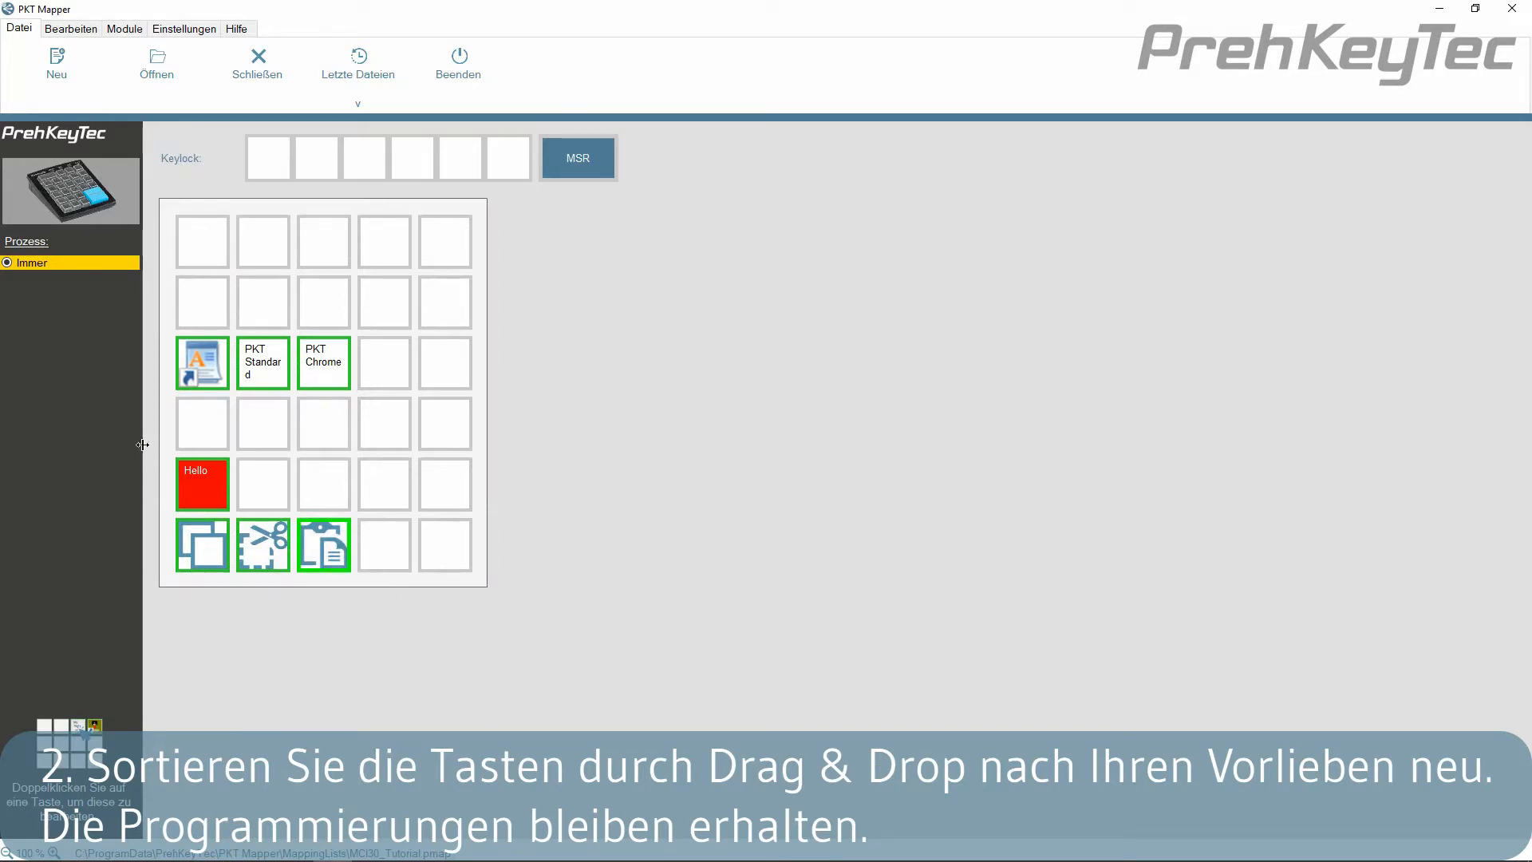
- Move the application shortcut, PKT Standard and PKT Chrome keys down one row, directly above the Hello row
left_click_drag(201, 363, 199, 426)
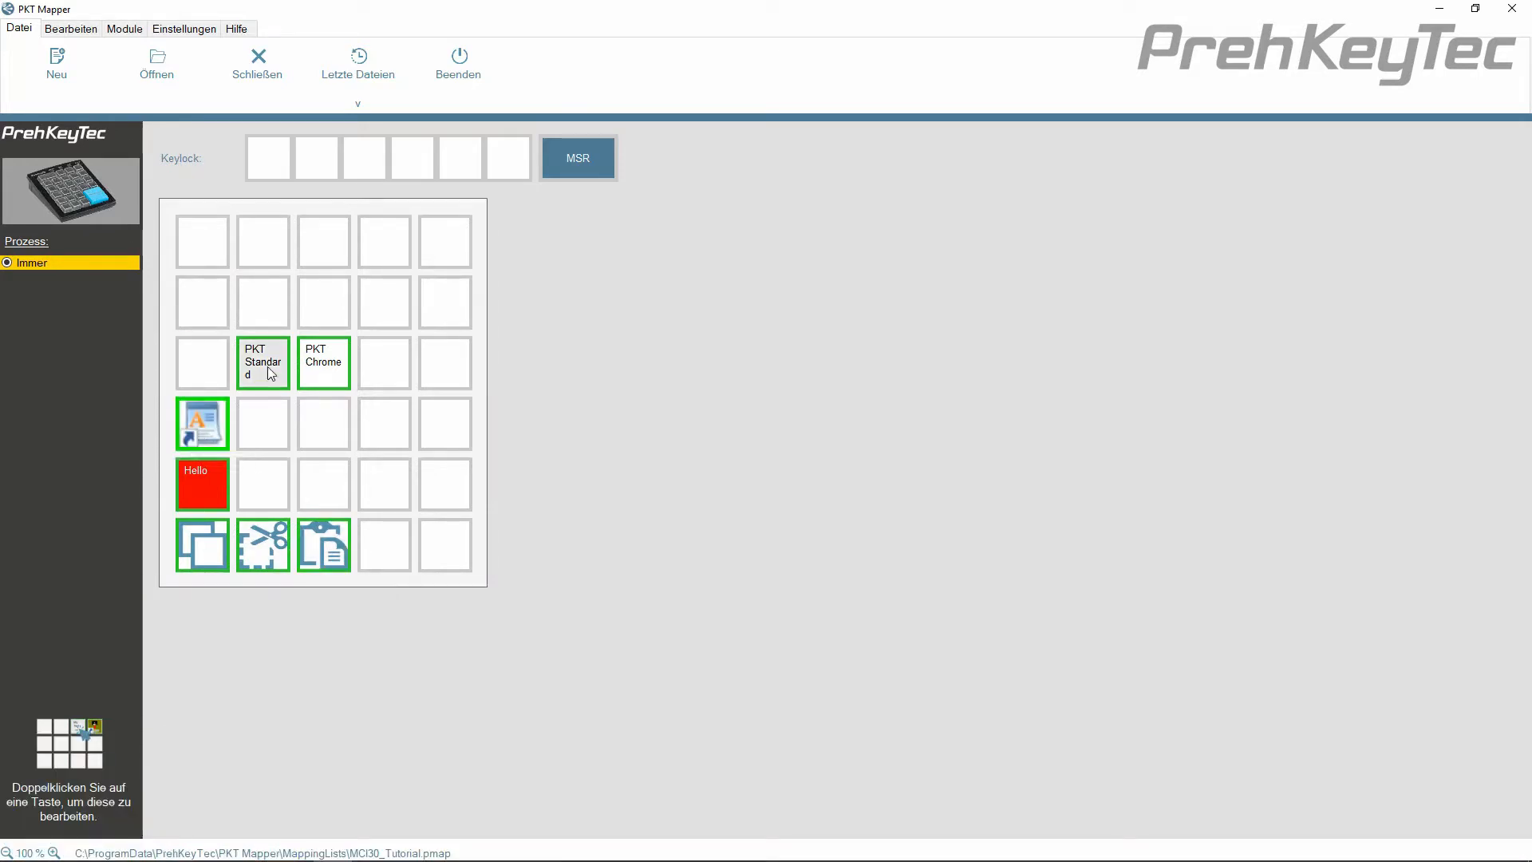
left_click_drag(271, 373, 263, 447)
left_click_drag(329, 371, 320, 431)
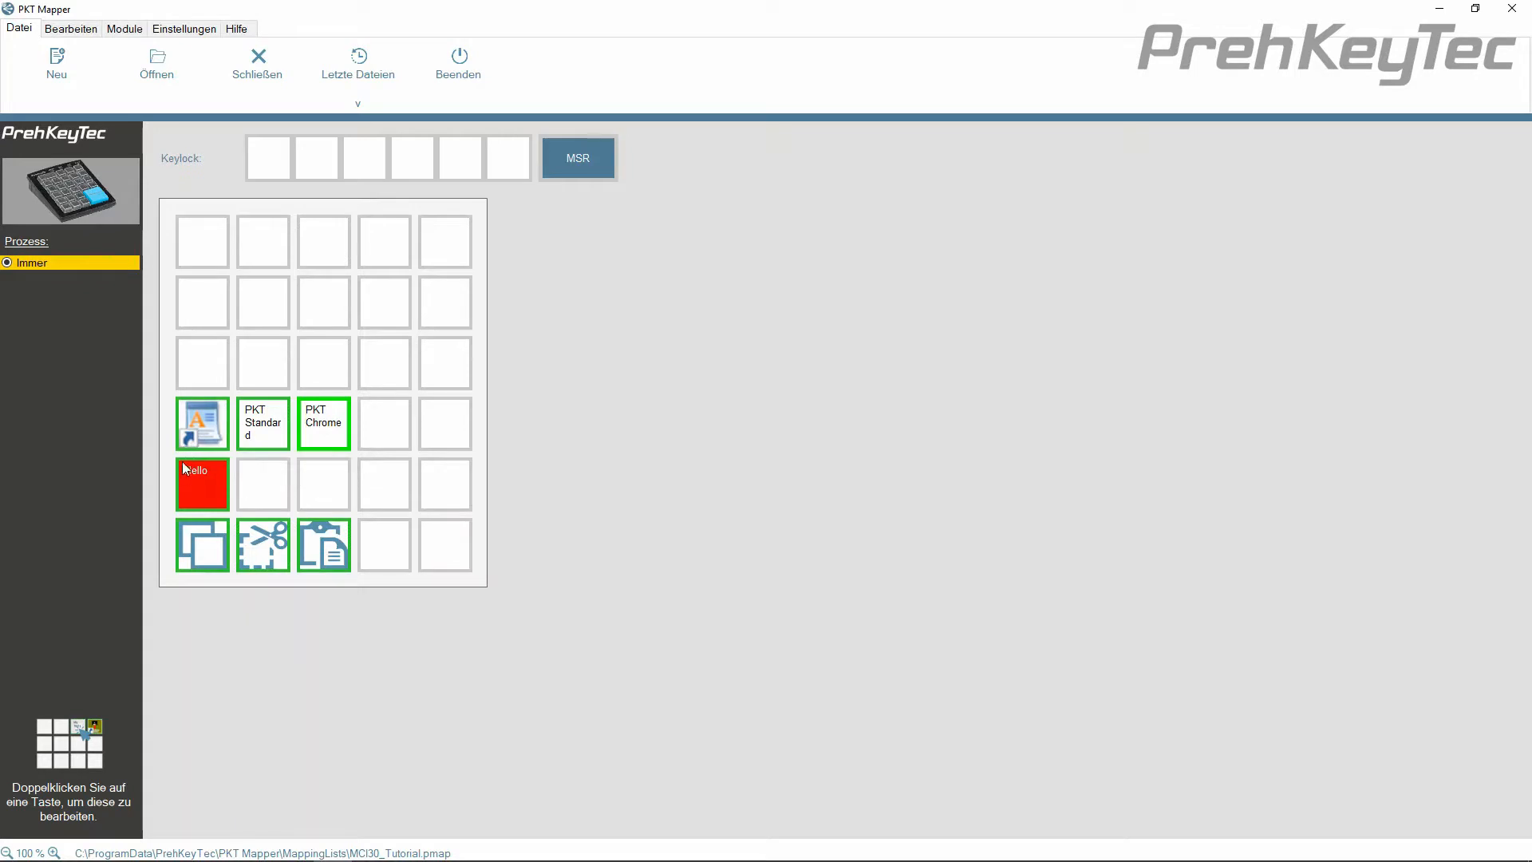
- Transfer the red Hello key's label formatting to the PKT Standard and PKT Chrome keys and place both beside Hello
left_click_drag(194, 496, 269, 428)
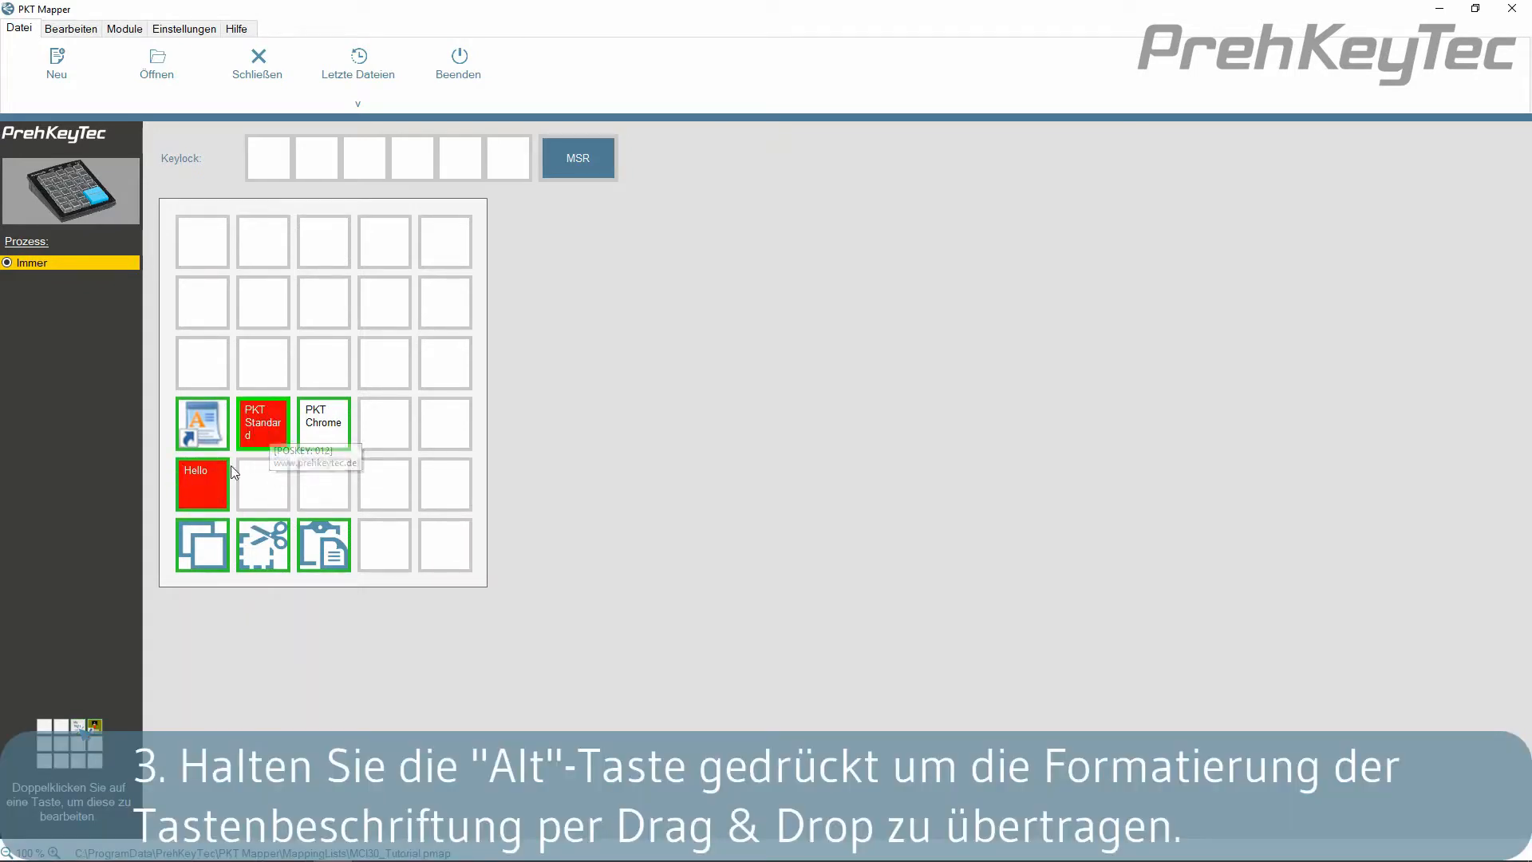
left_click_drag(211, 481, 319, 485)
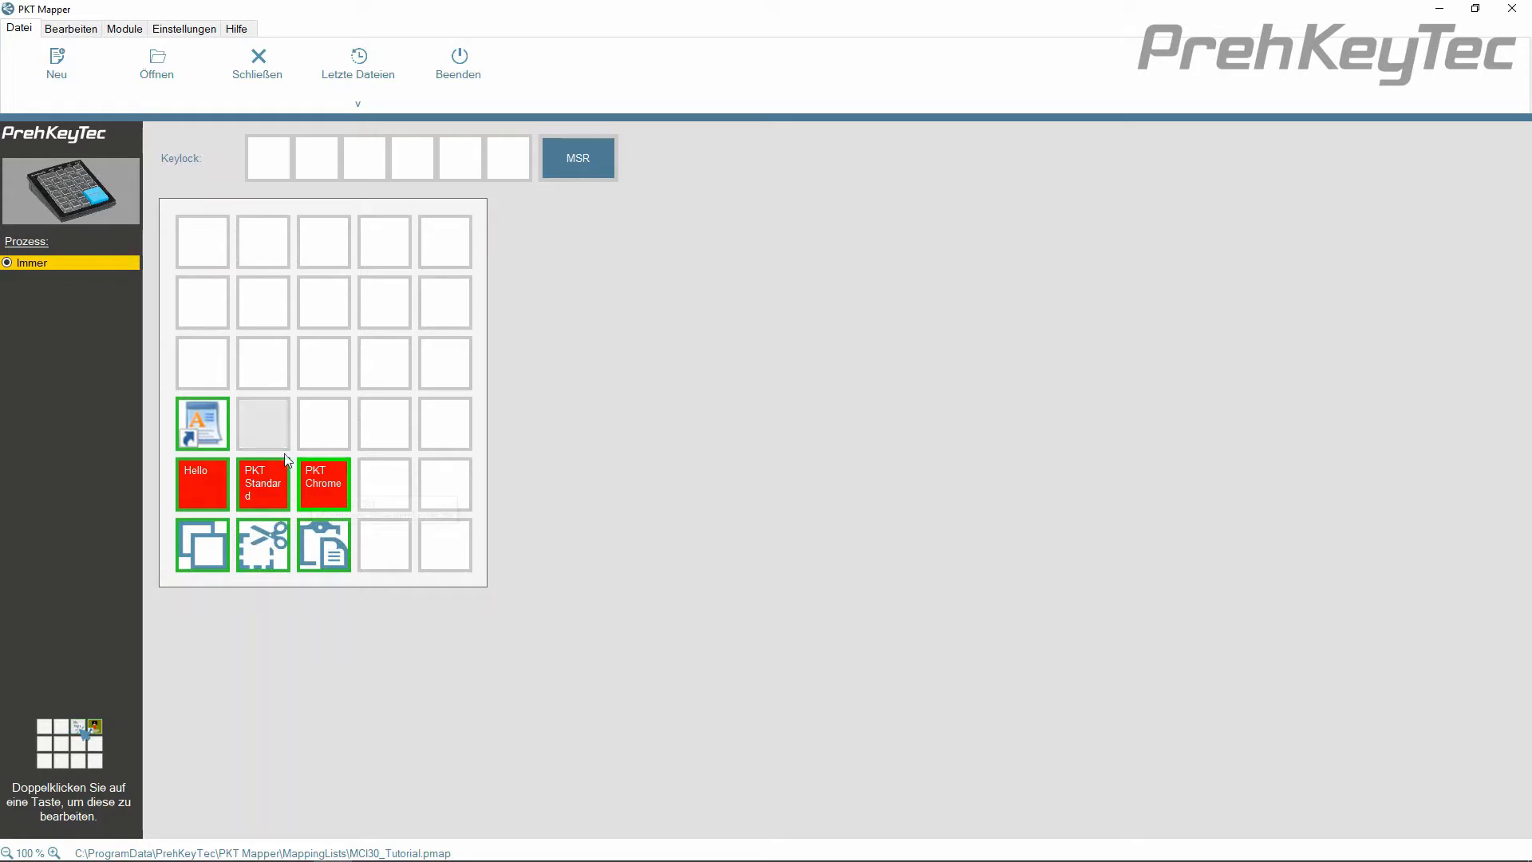
- Delete the PKT Chrome key's assignment and copy the PKT Standard key into its slot
key("Delete")
key("Return")
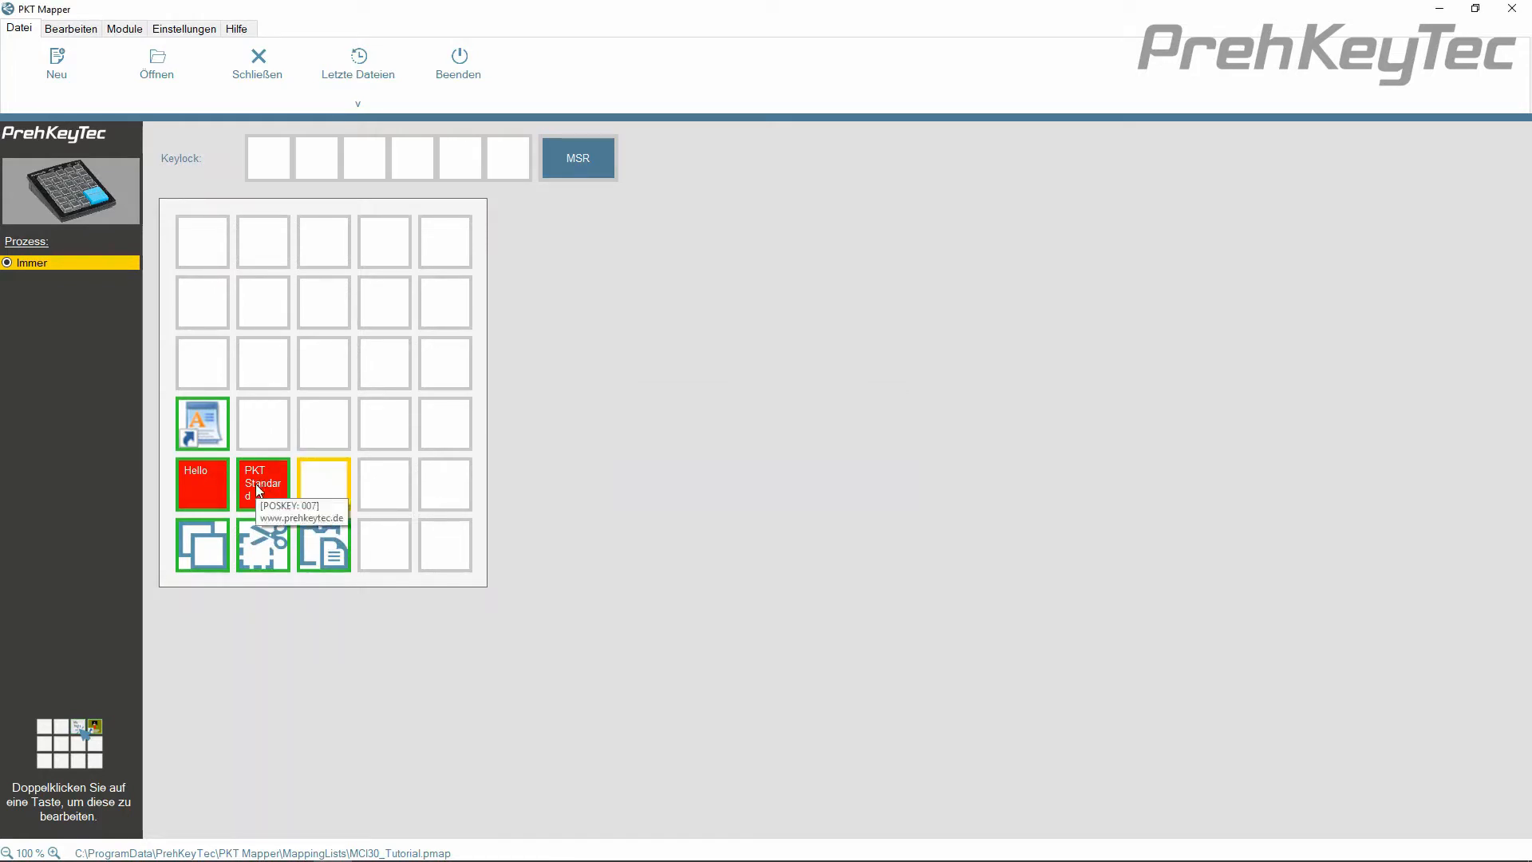
left_click_drag(257, 483, 316, 484)
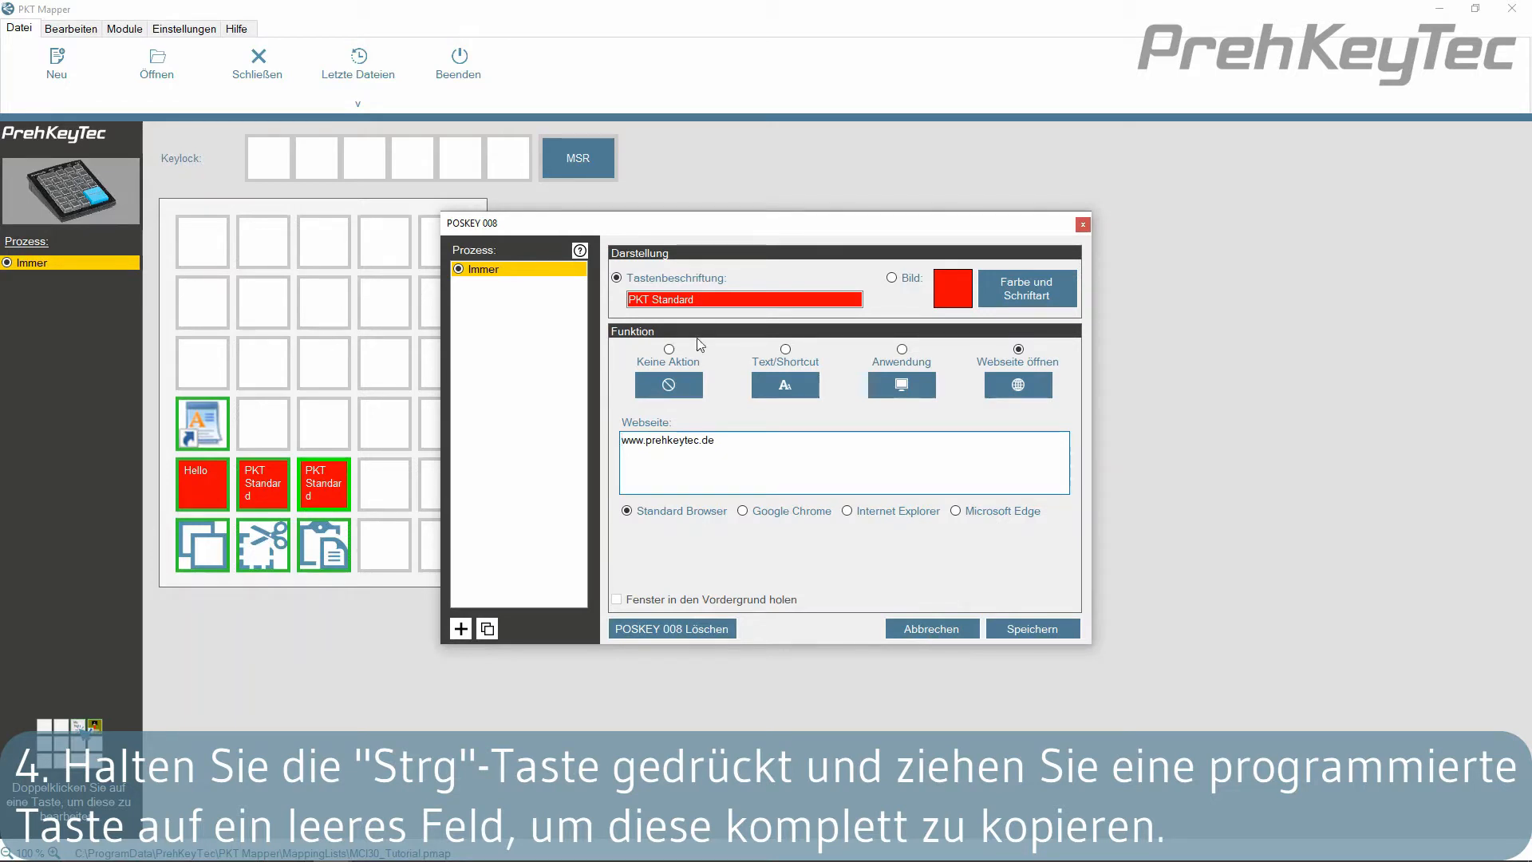
- Relabel the copied key as PKT Chrome, set its website to open in Google Chrome, and save it
left_click(655, 300)
double_click(655, 301)
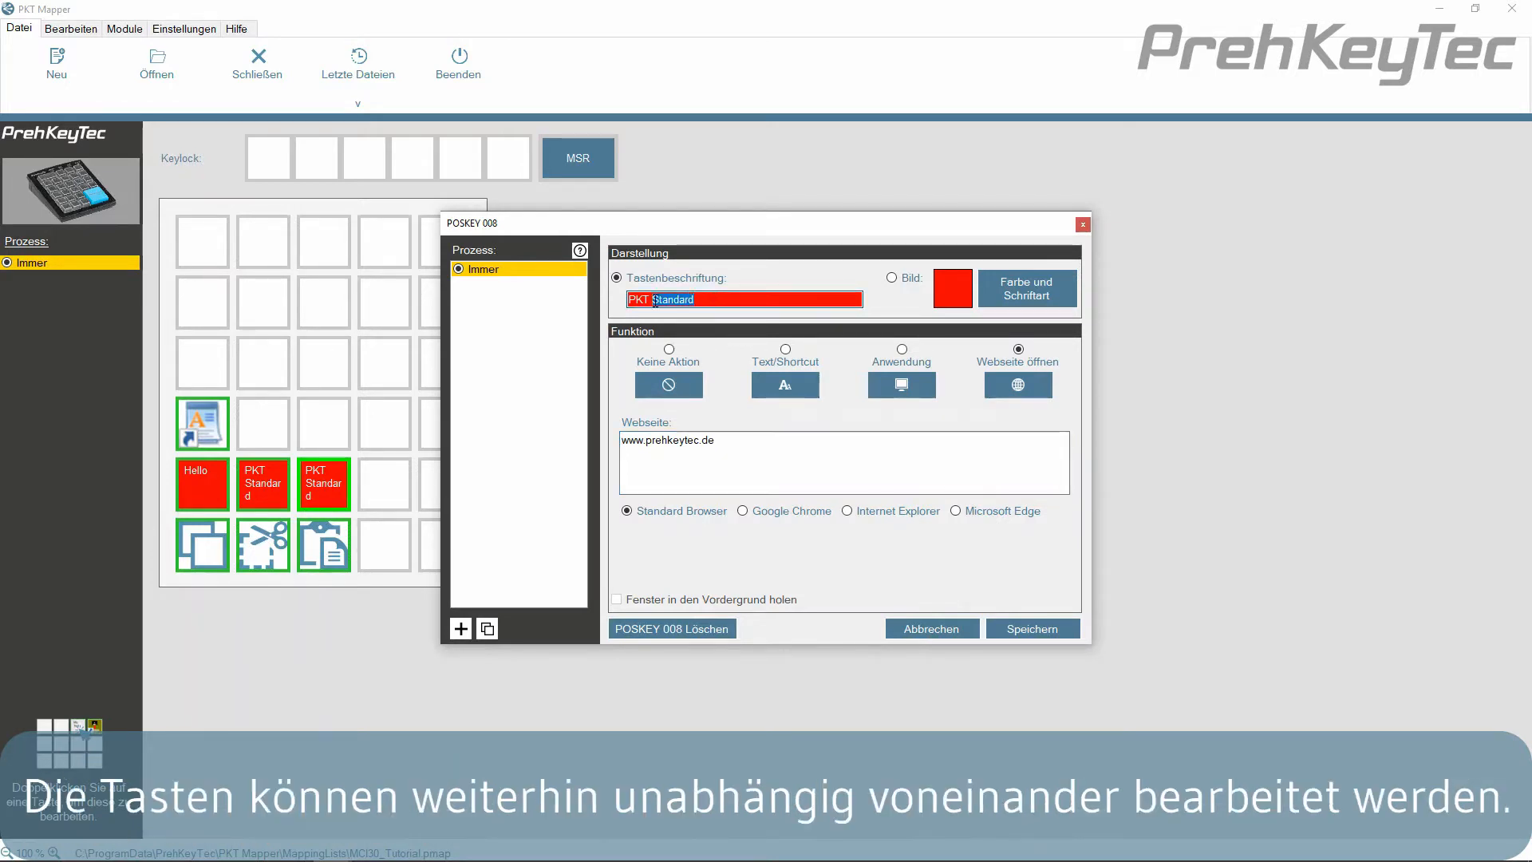
type("C")
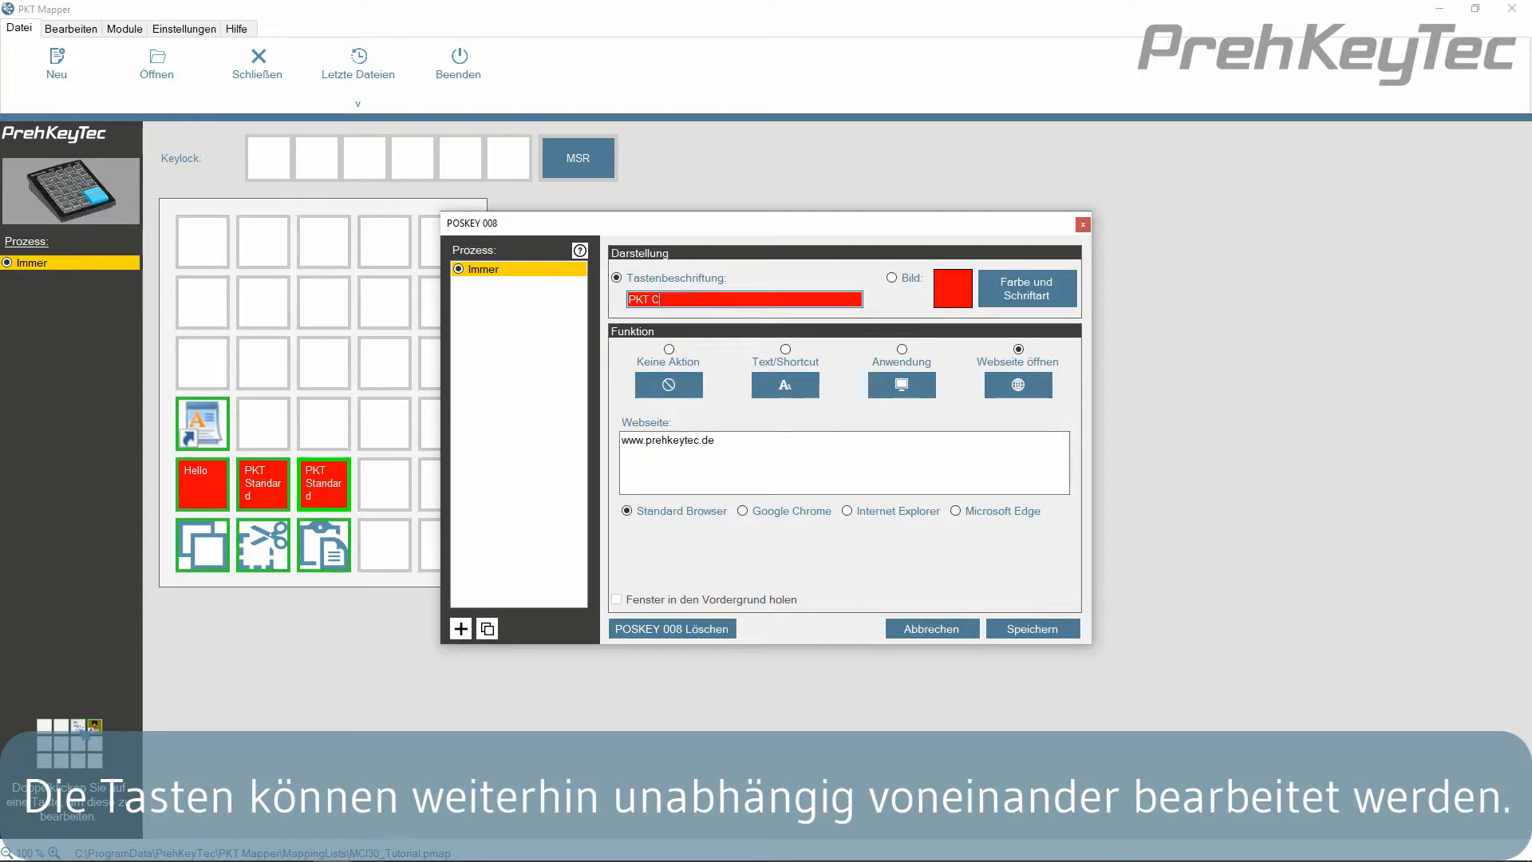
type("hrome")
left_click(768, 515)
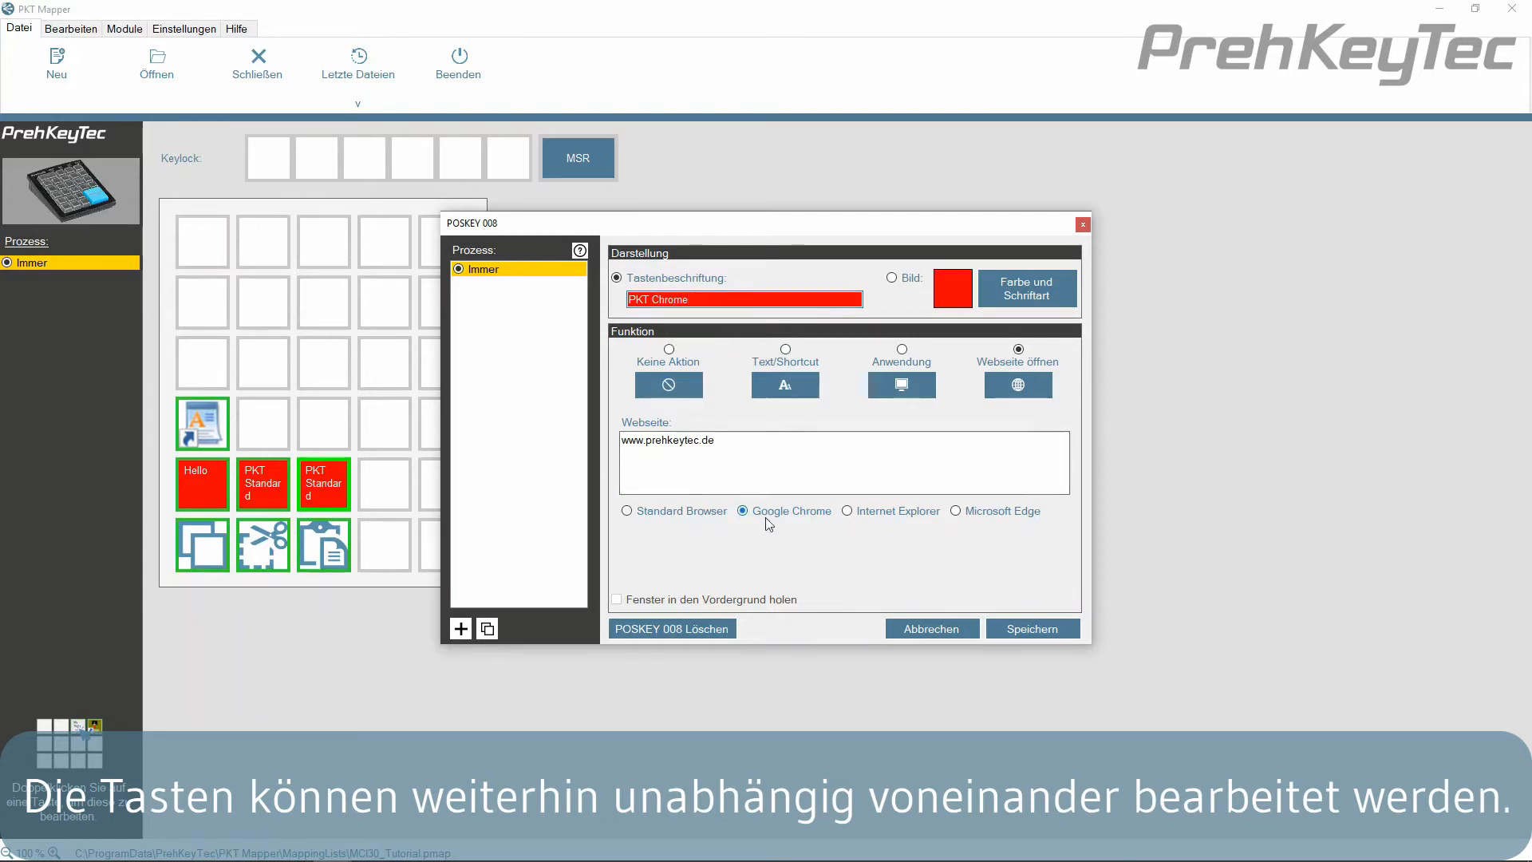
left_click(1016, 636)
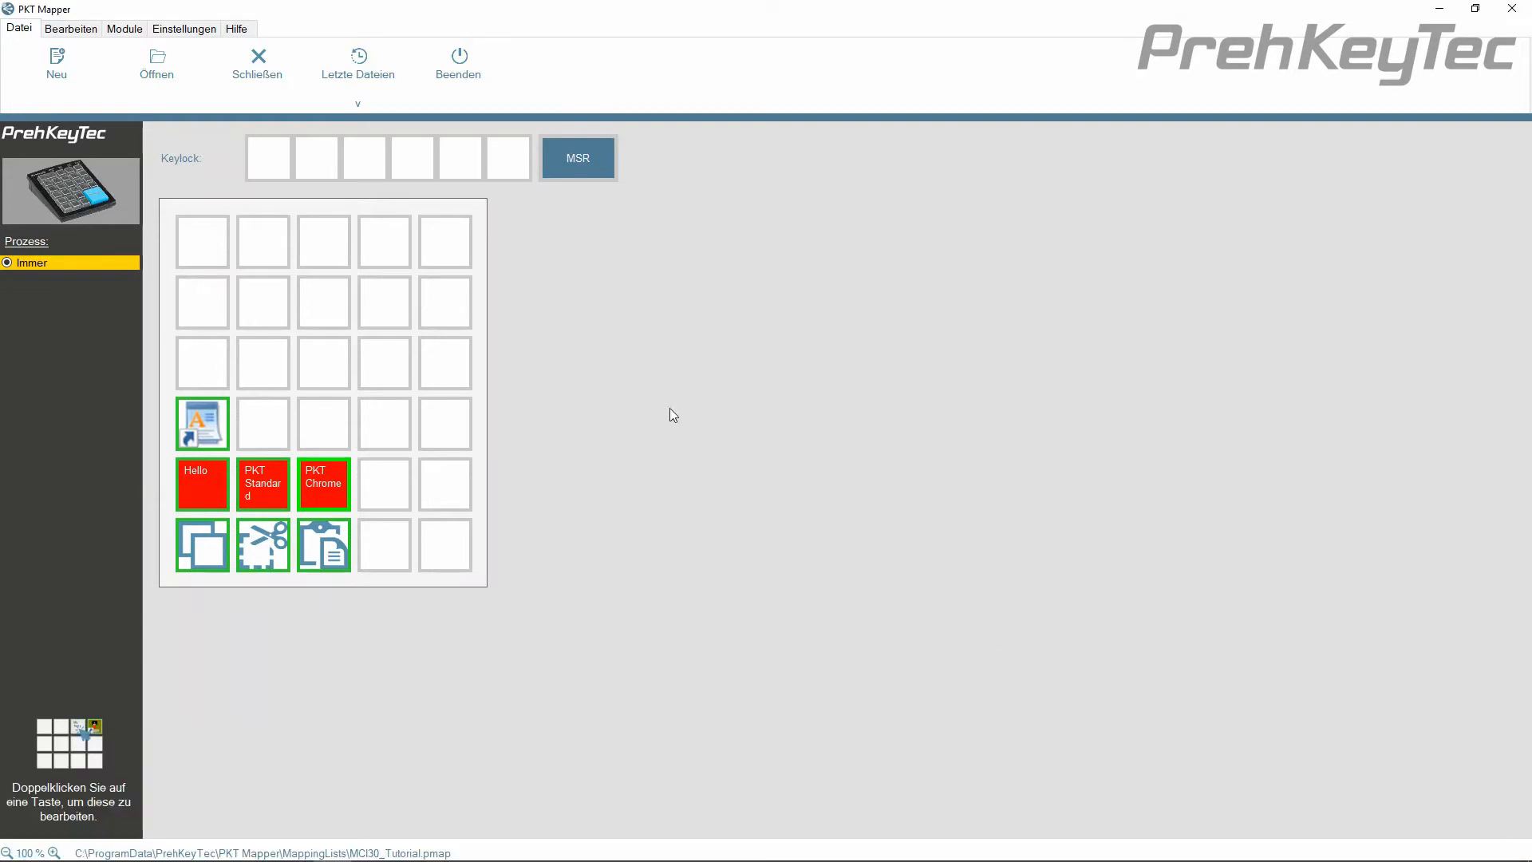
- Export the keyboard labels as a PDF named MCI30TutorialLabels in the Documents folder and open the exported file
left_click(71, 29)
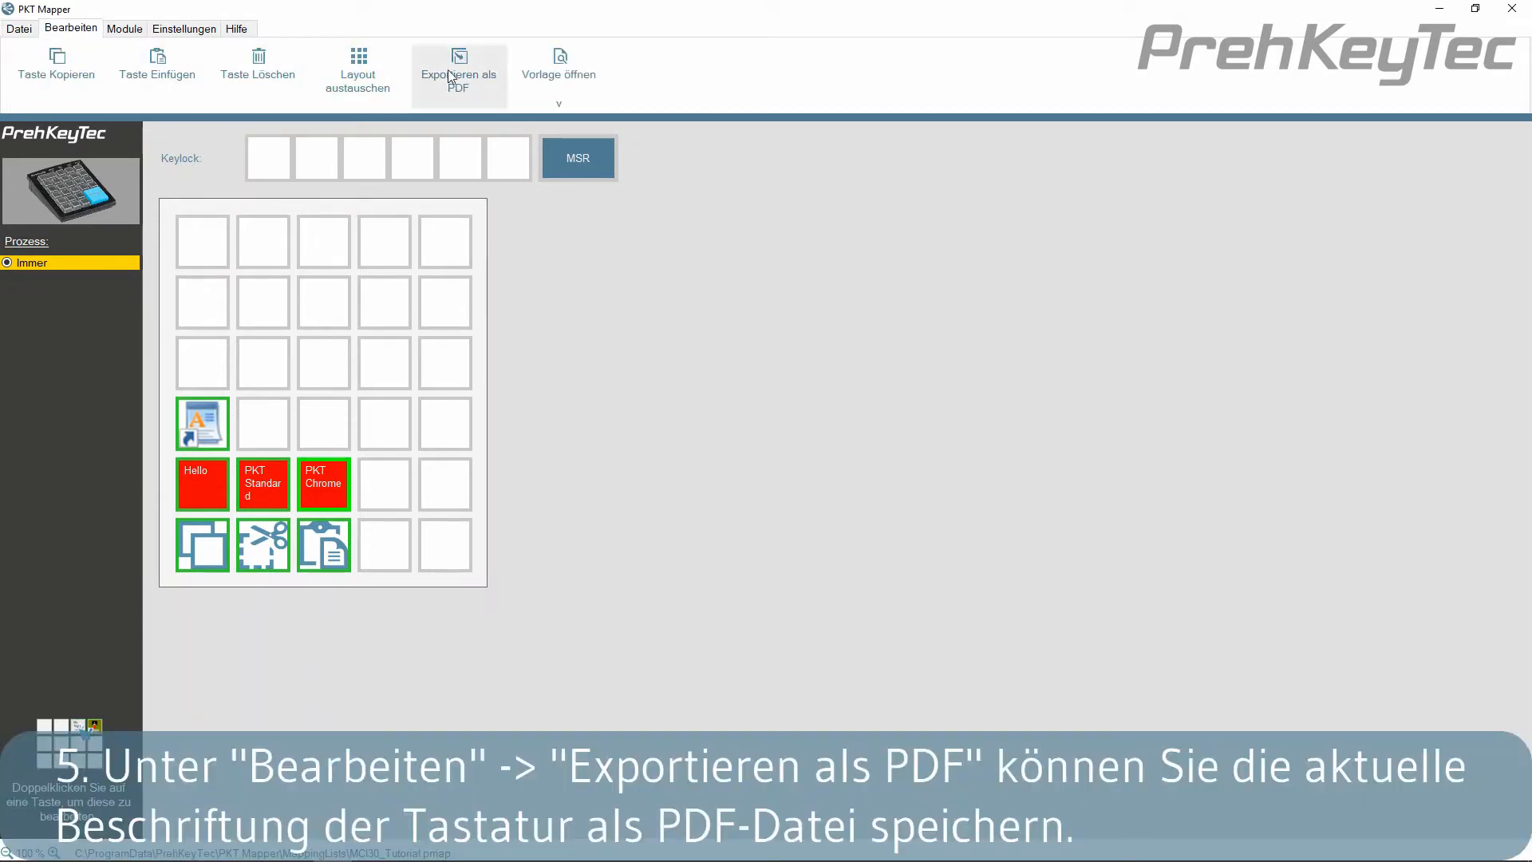
left_click(451, 78)
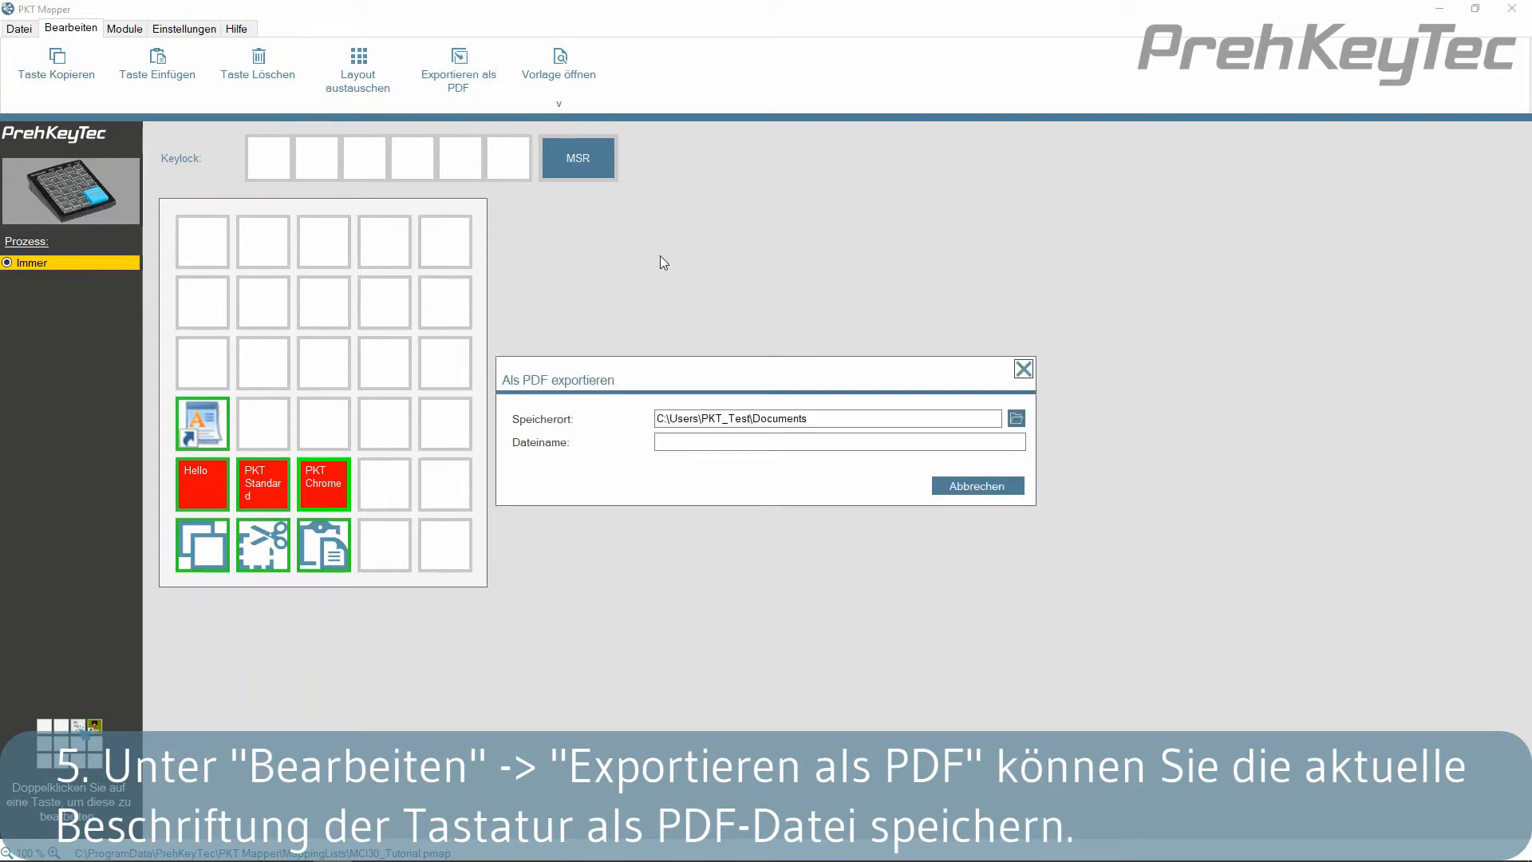
left_click(708, 441)
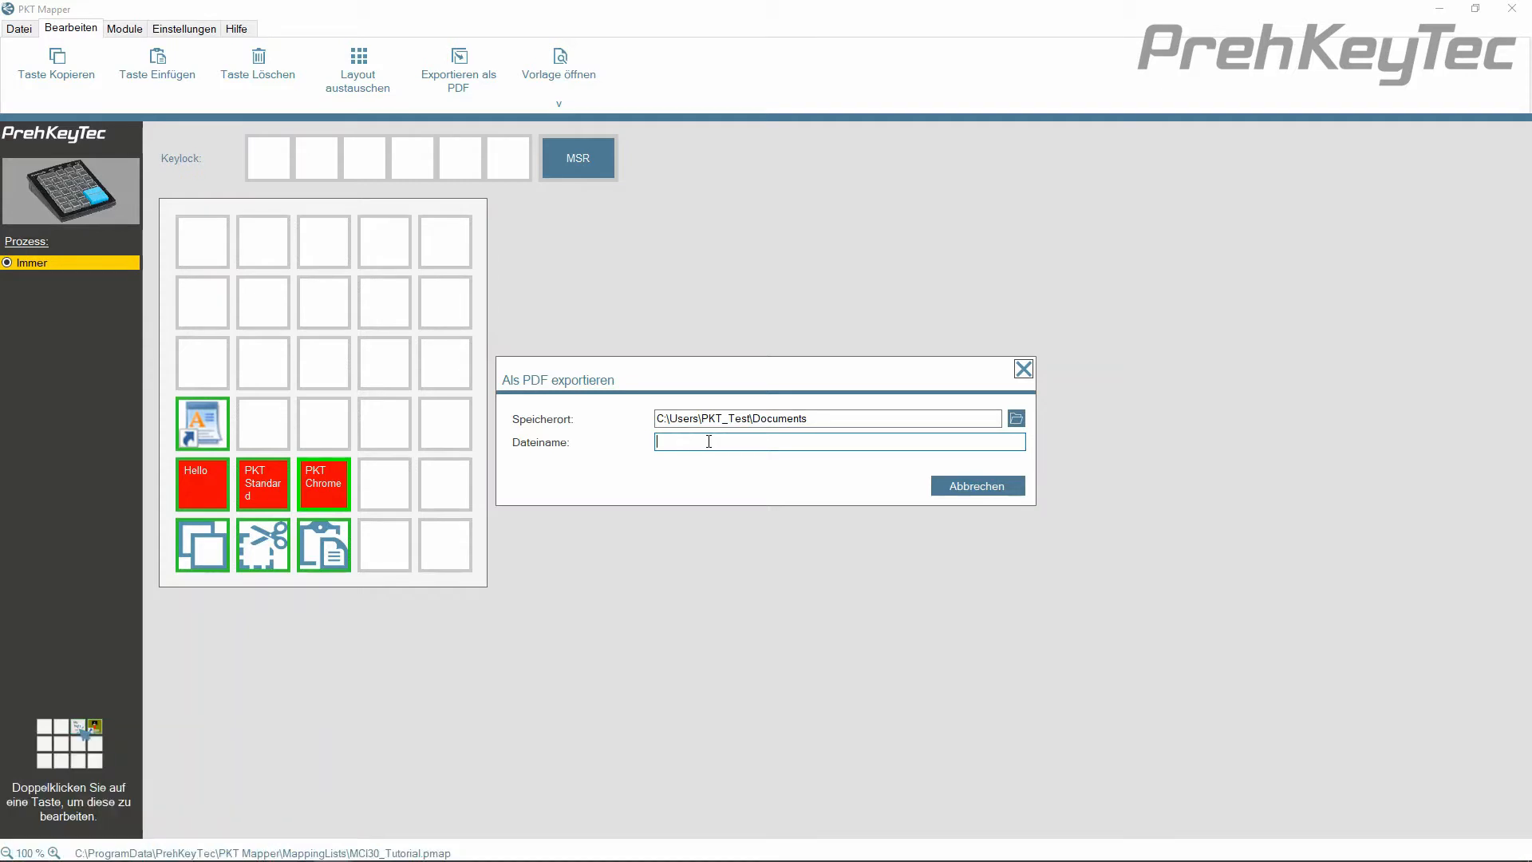
type("MCI30TutorialLabels")
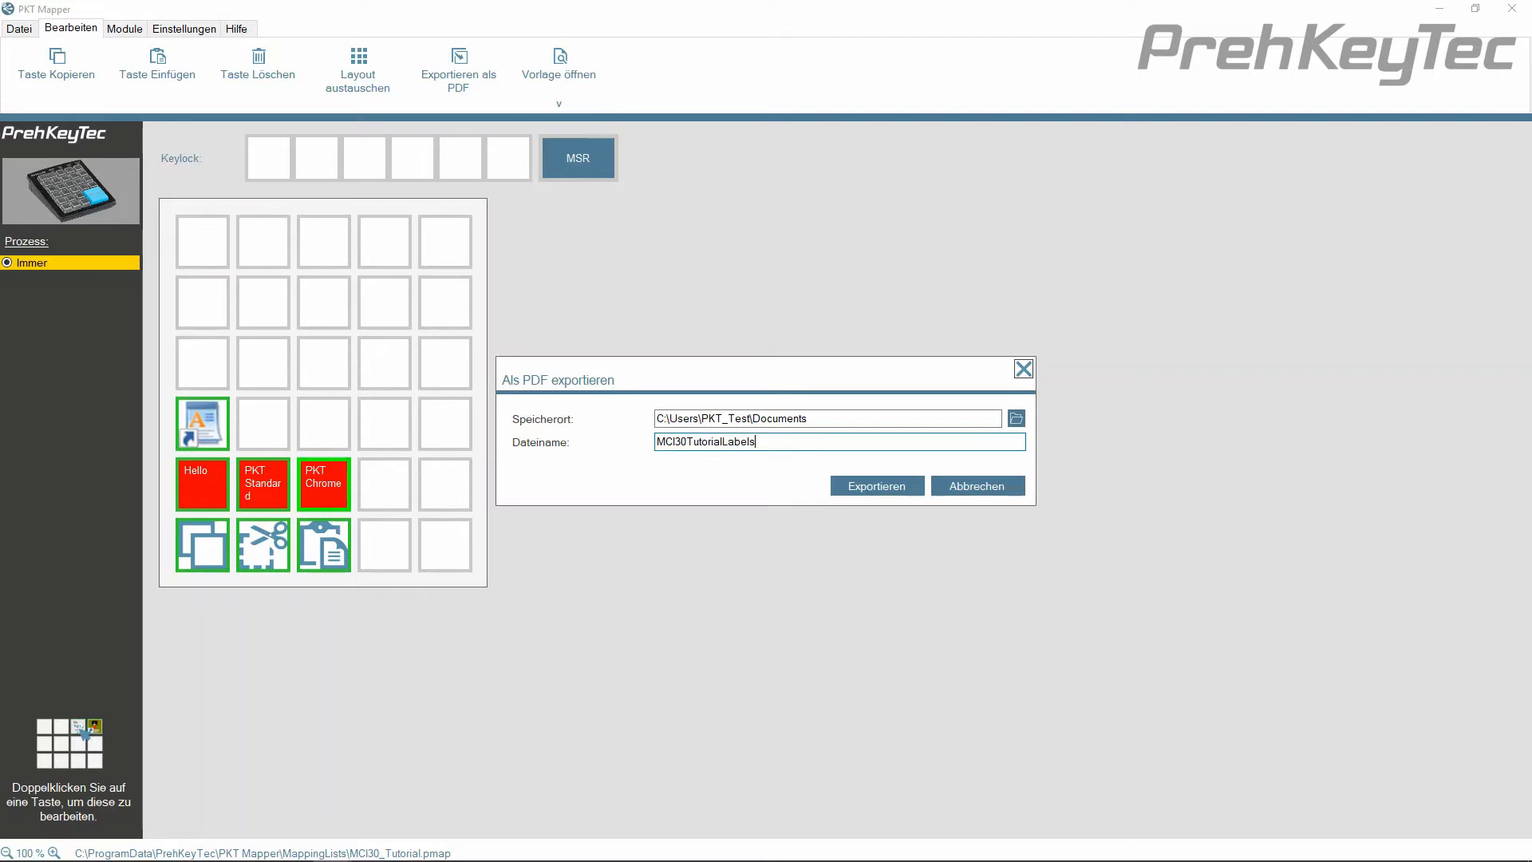
left_click(855, 494)
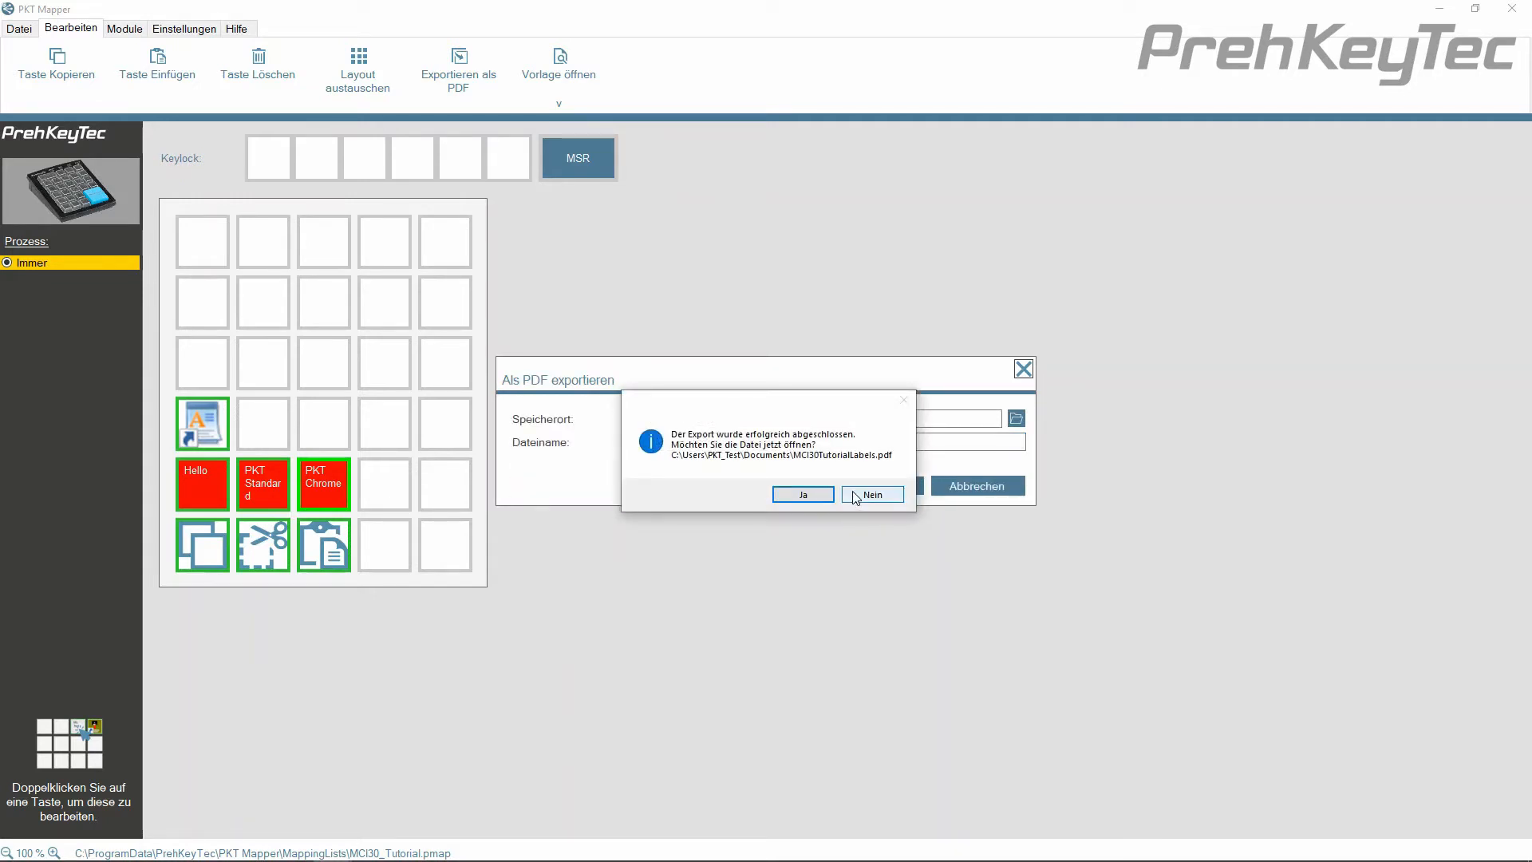
left_click(804, 496)
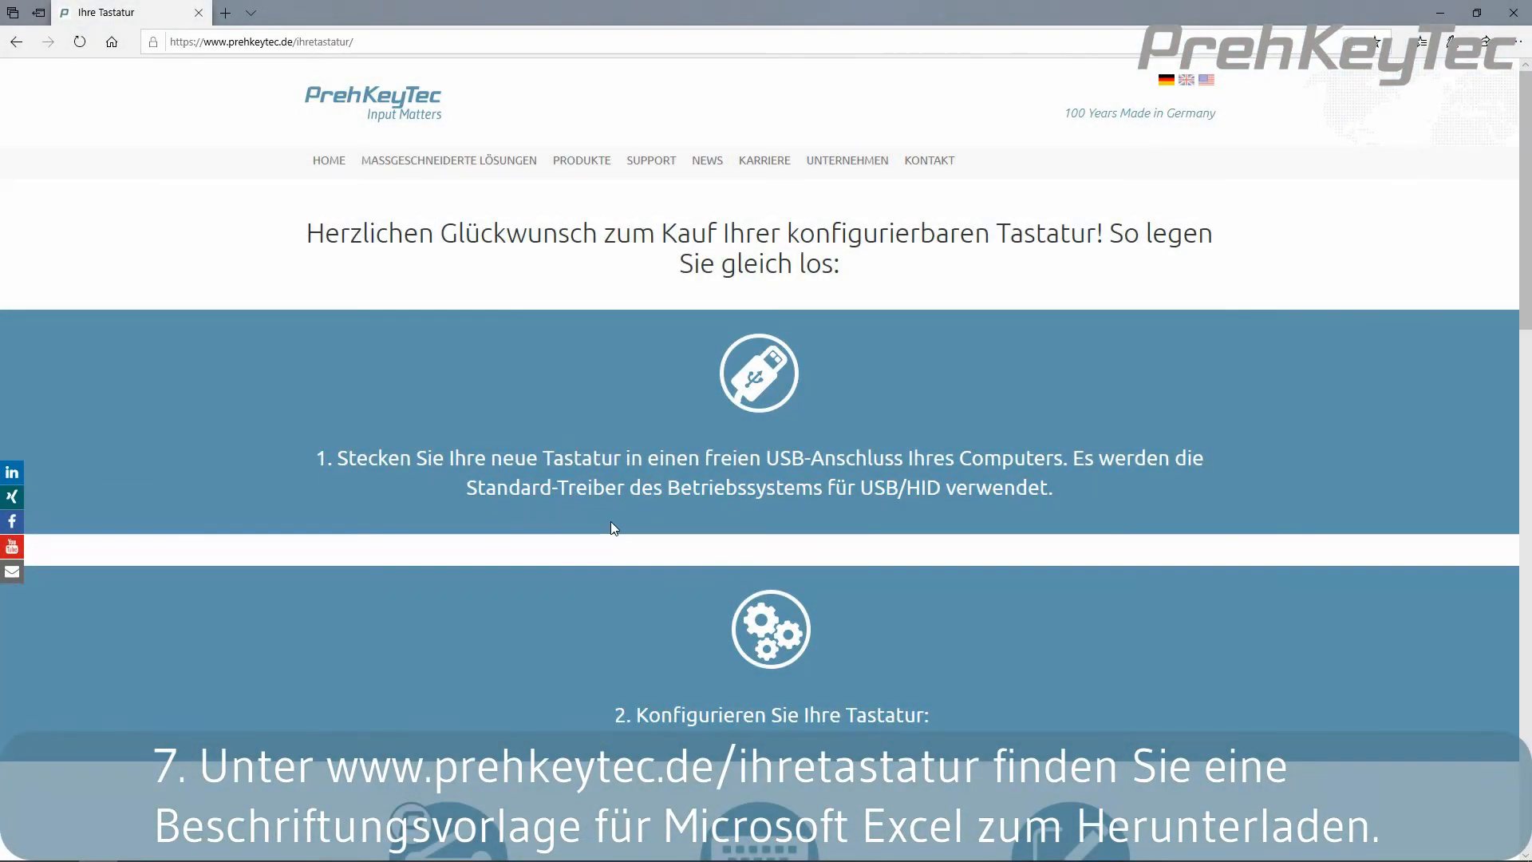
- In the browser, download the Beschriftungsvorlage Excel template from the prehkeytec.de/ihretastatur page and open it
scroll(610, 520, "down", 3)
scroll(611, 520, "down", 3)
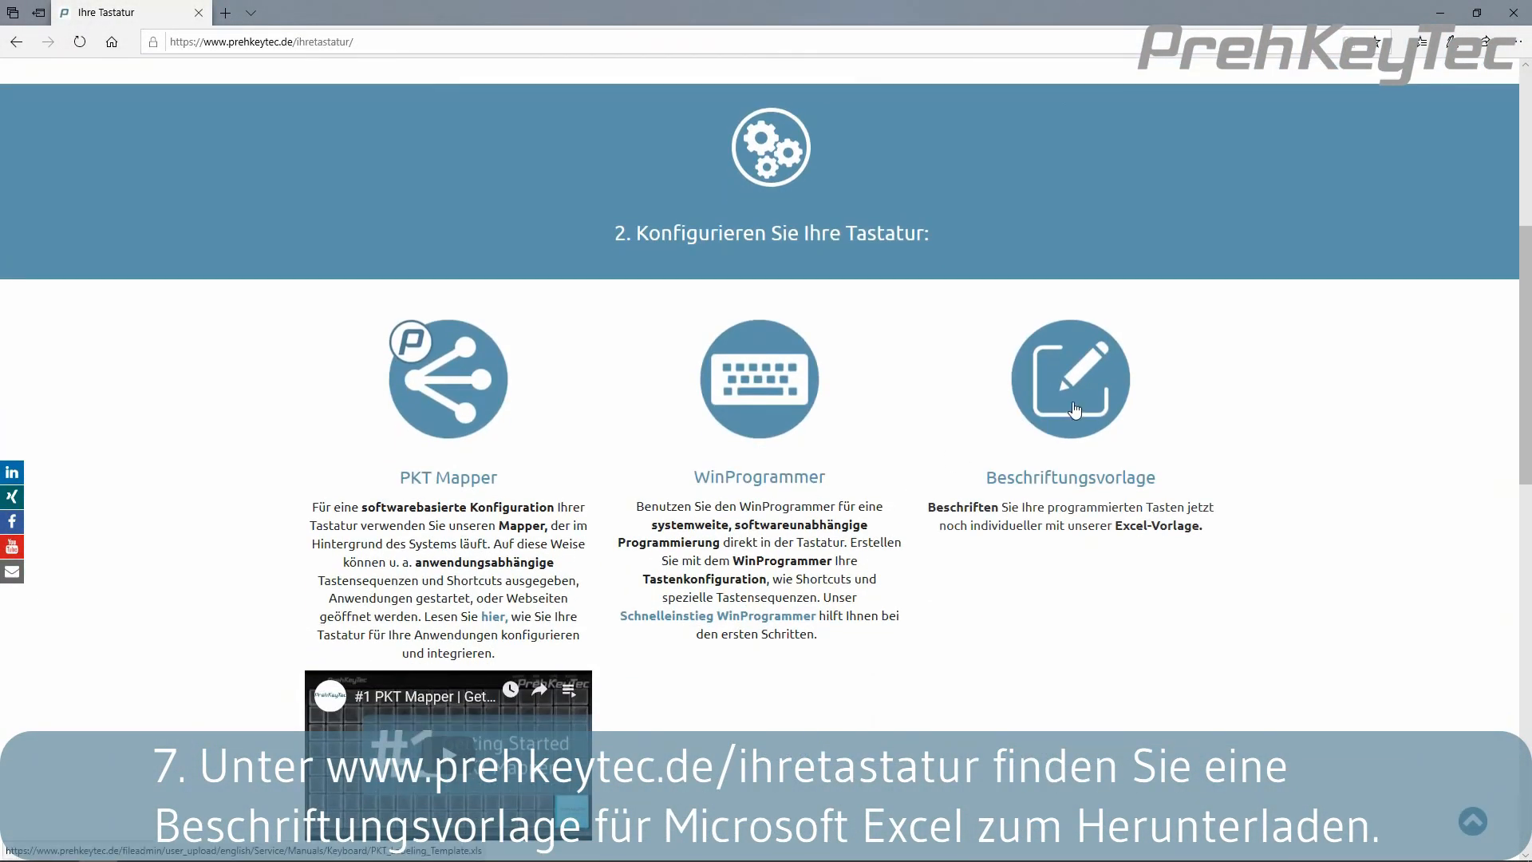
left_click(1074, 409)
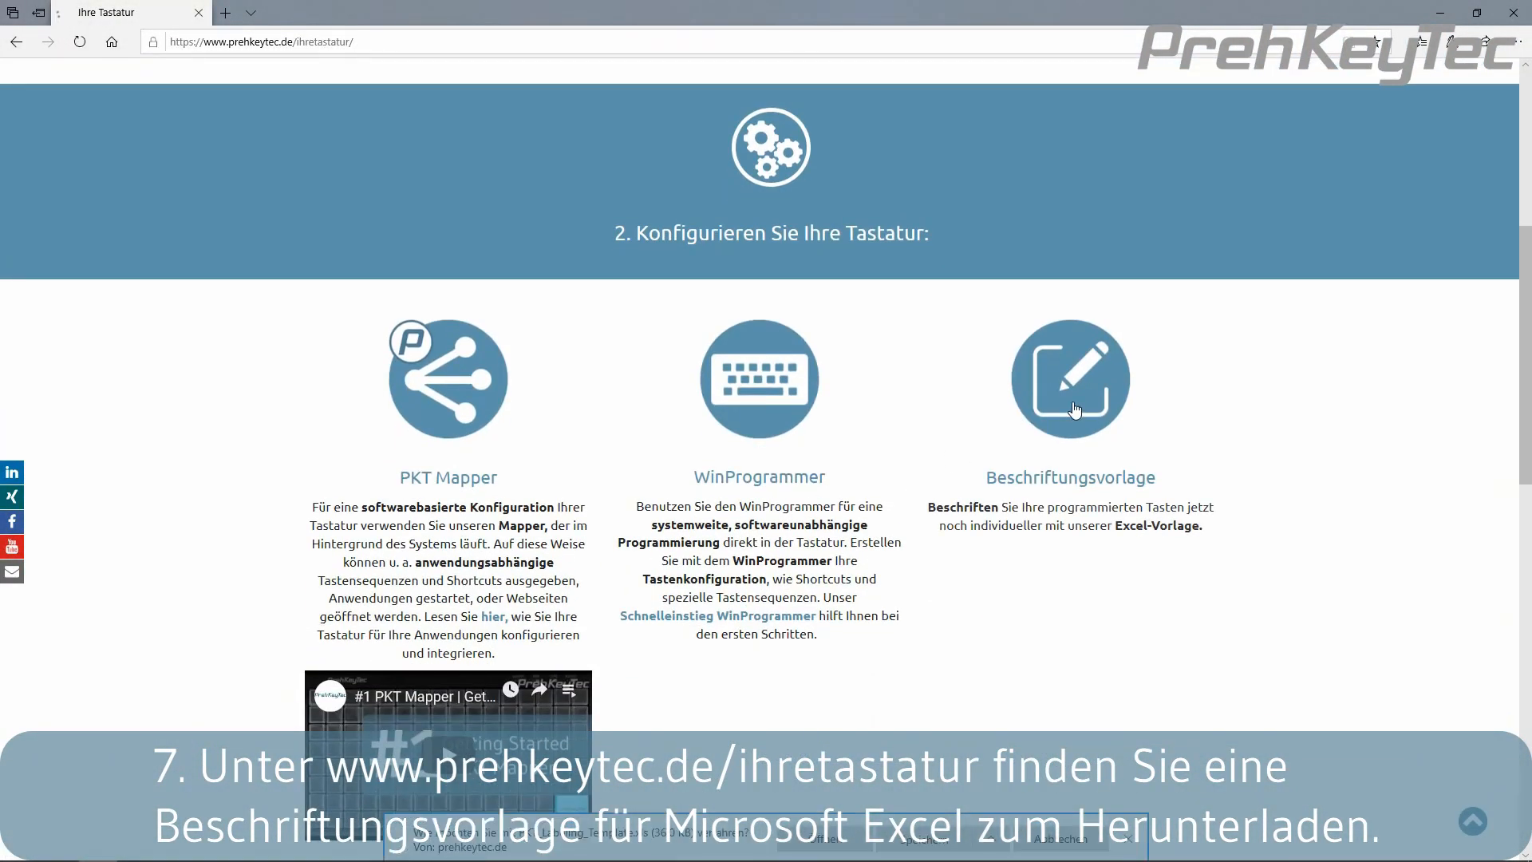
left_click(826, 839)
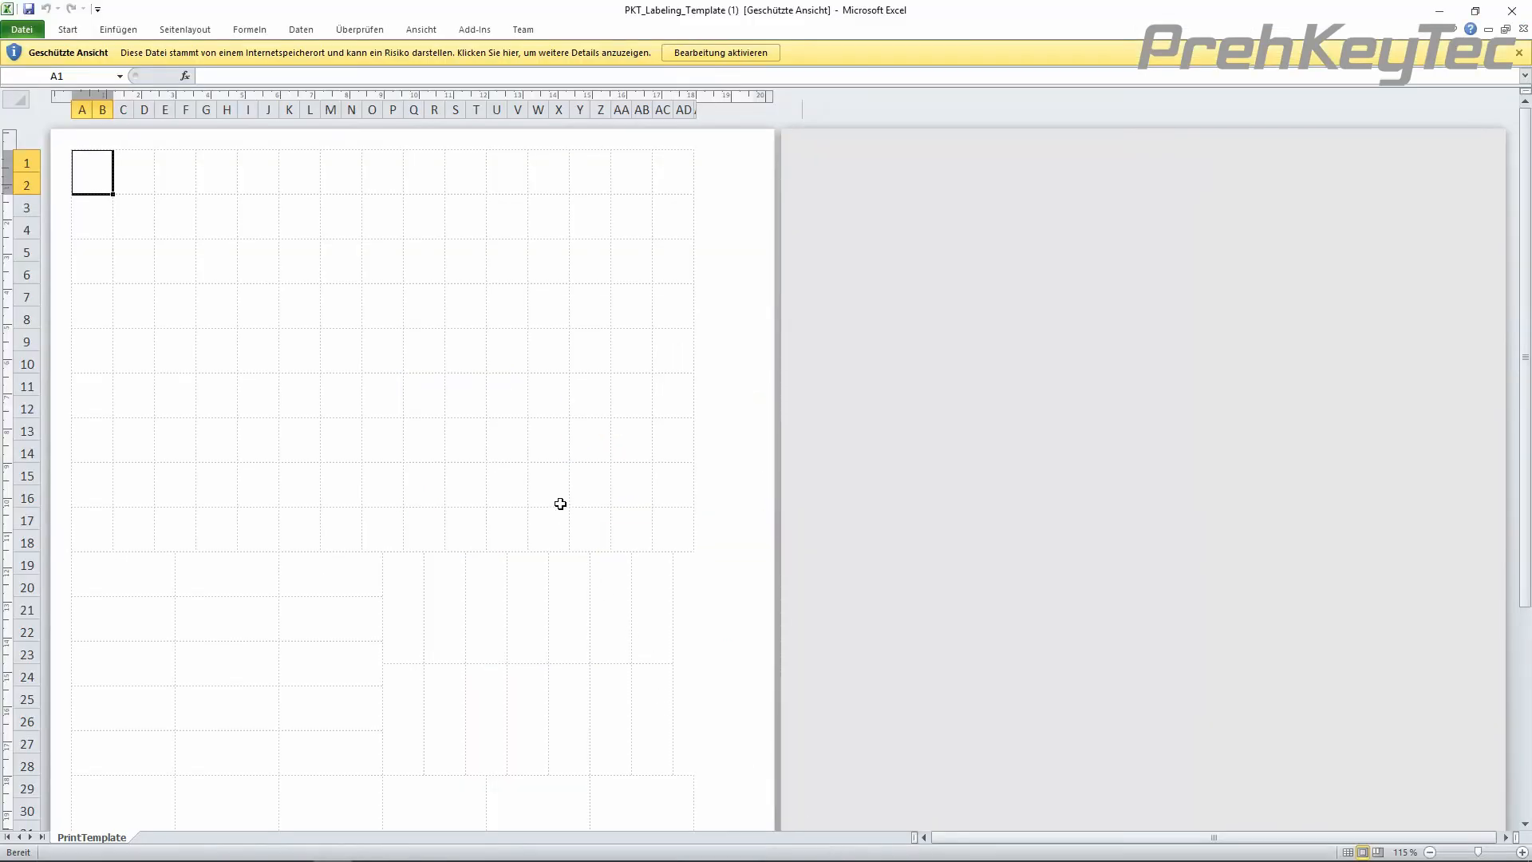
- Enable editing of the labeling template and enter "Test" in cell A1
left_click(717, 53)
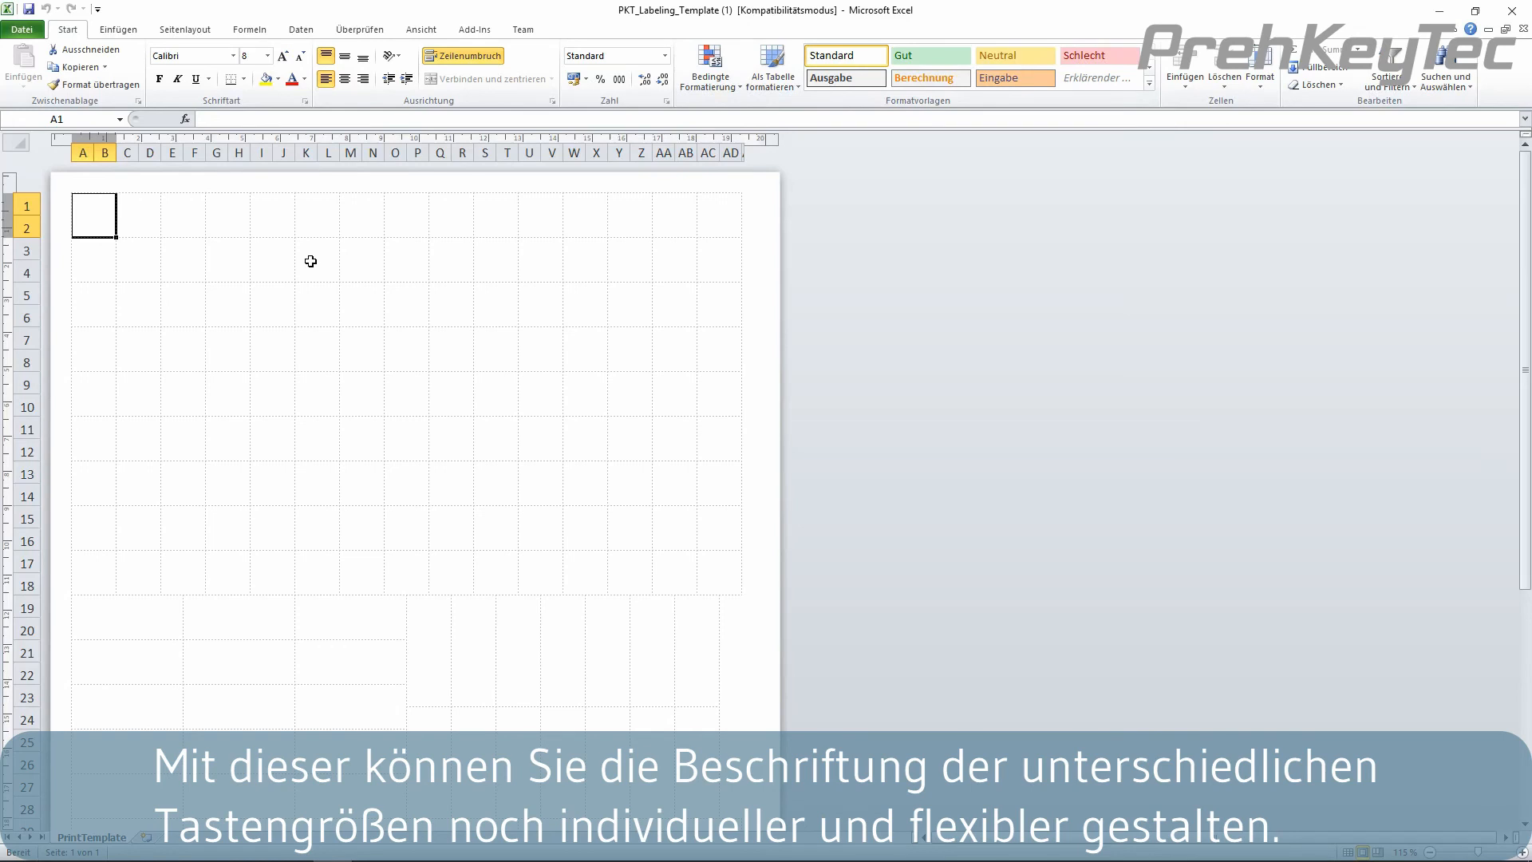
type("Test")
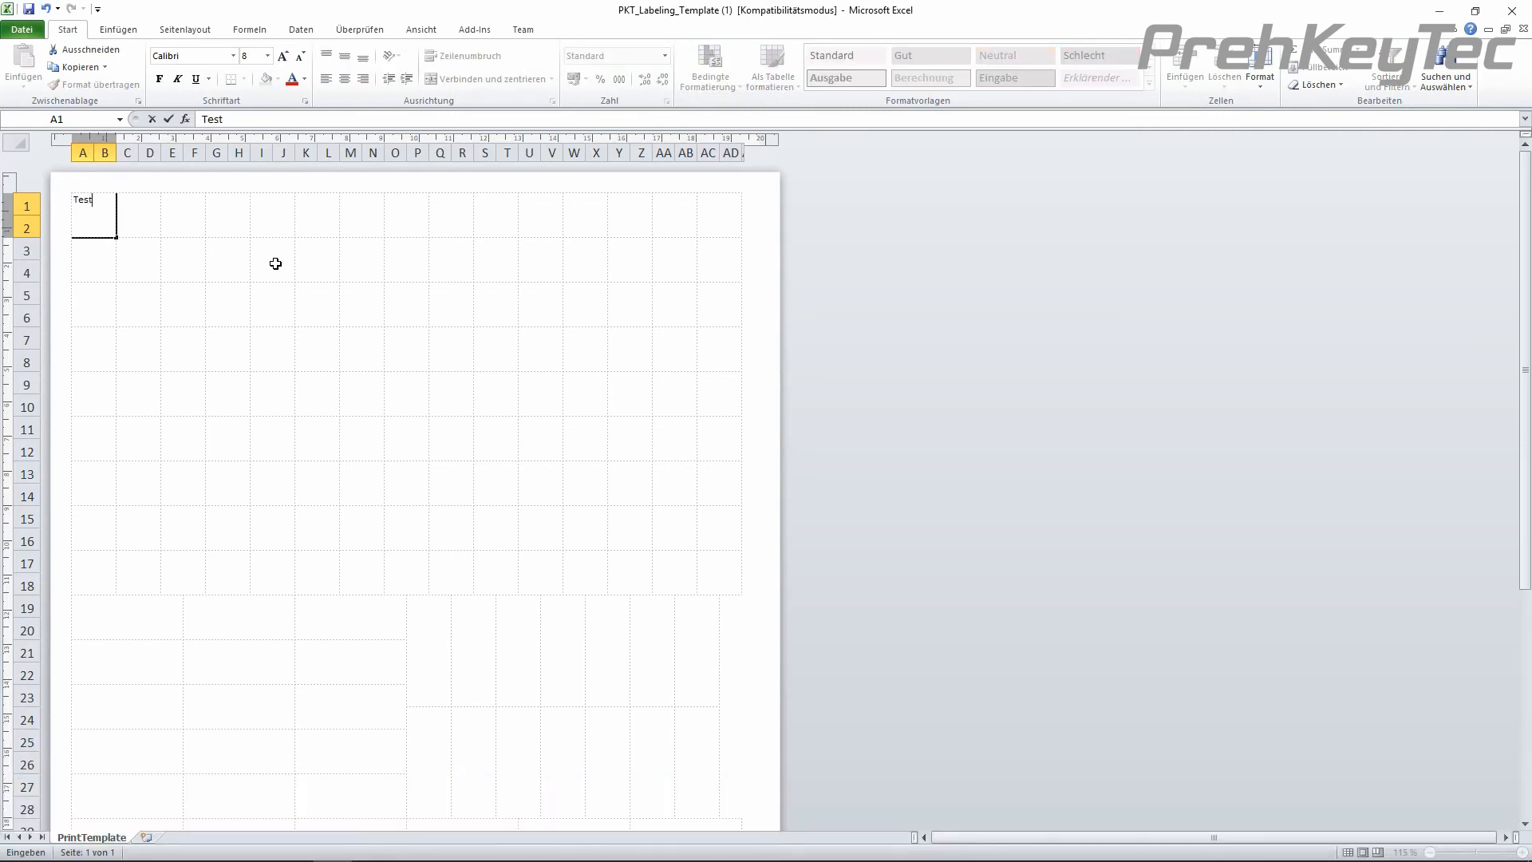
left_click(129, 253)
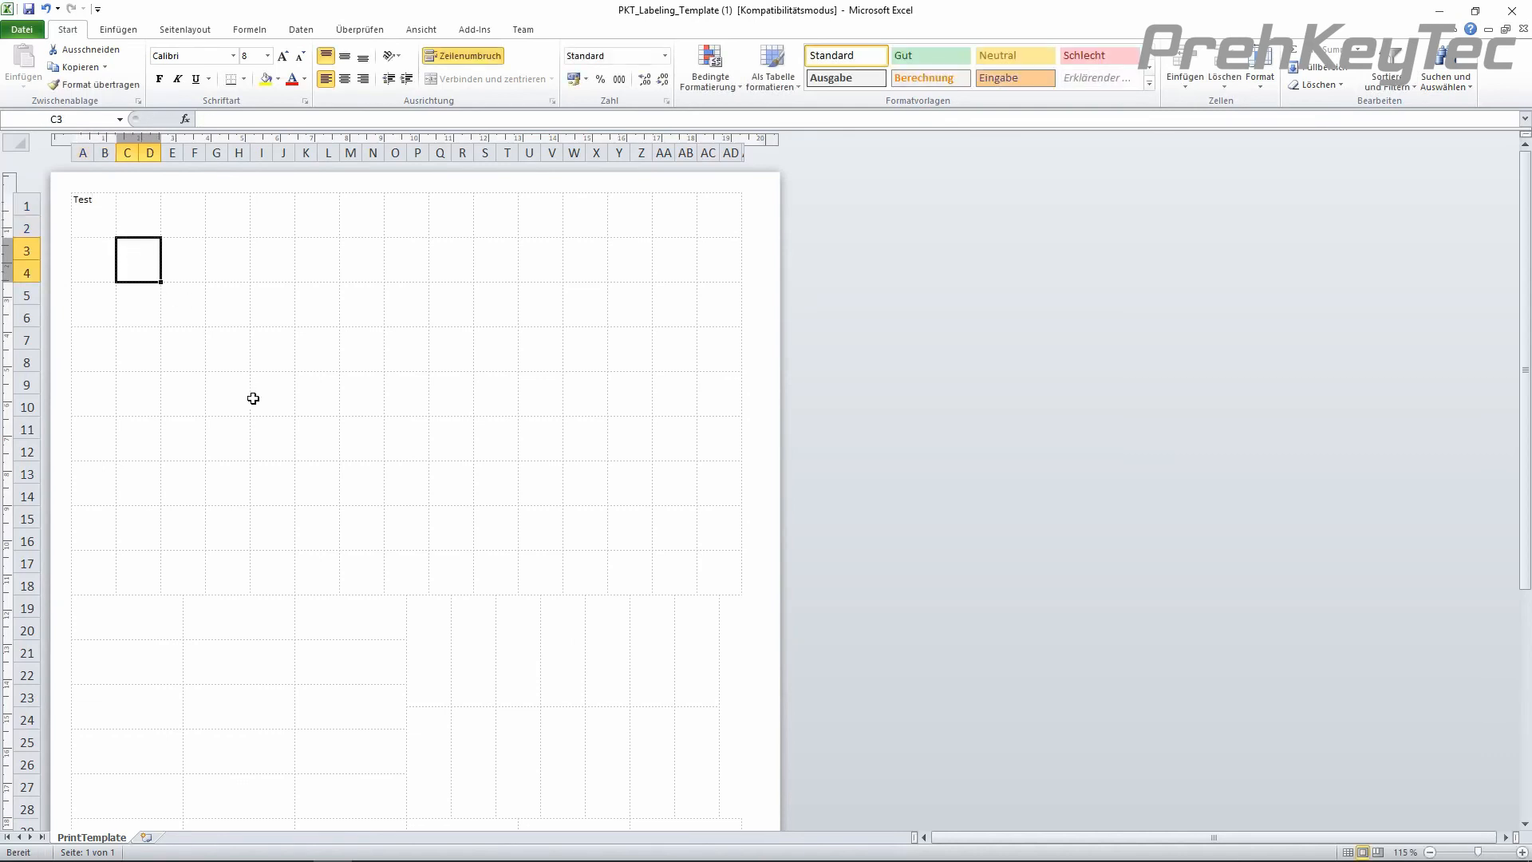
scroll(253, 398, "down", 6)
scroll(282, 427, "up", 4)
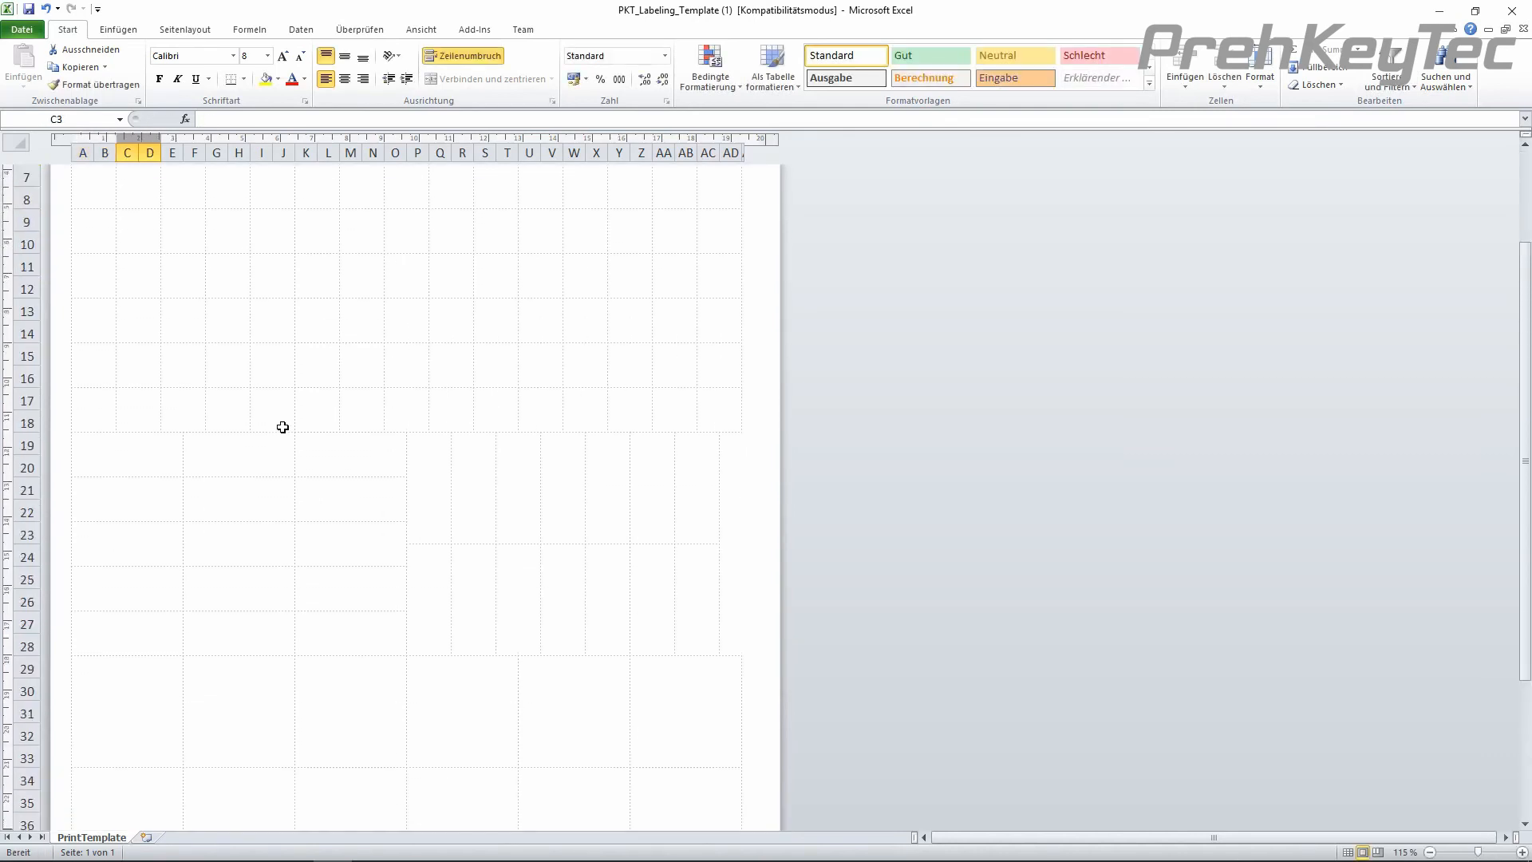
scroll(283, 427, "up", 2)
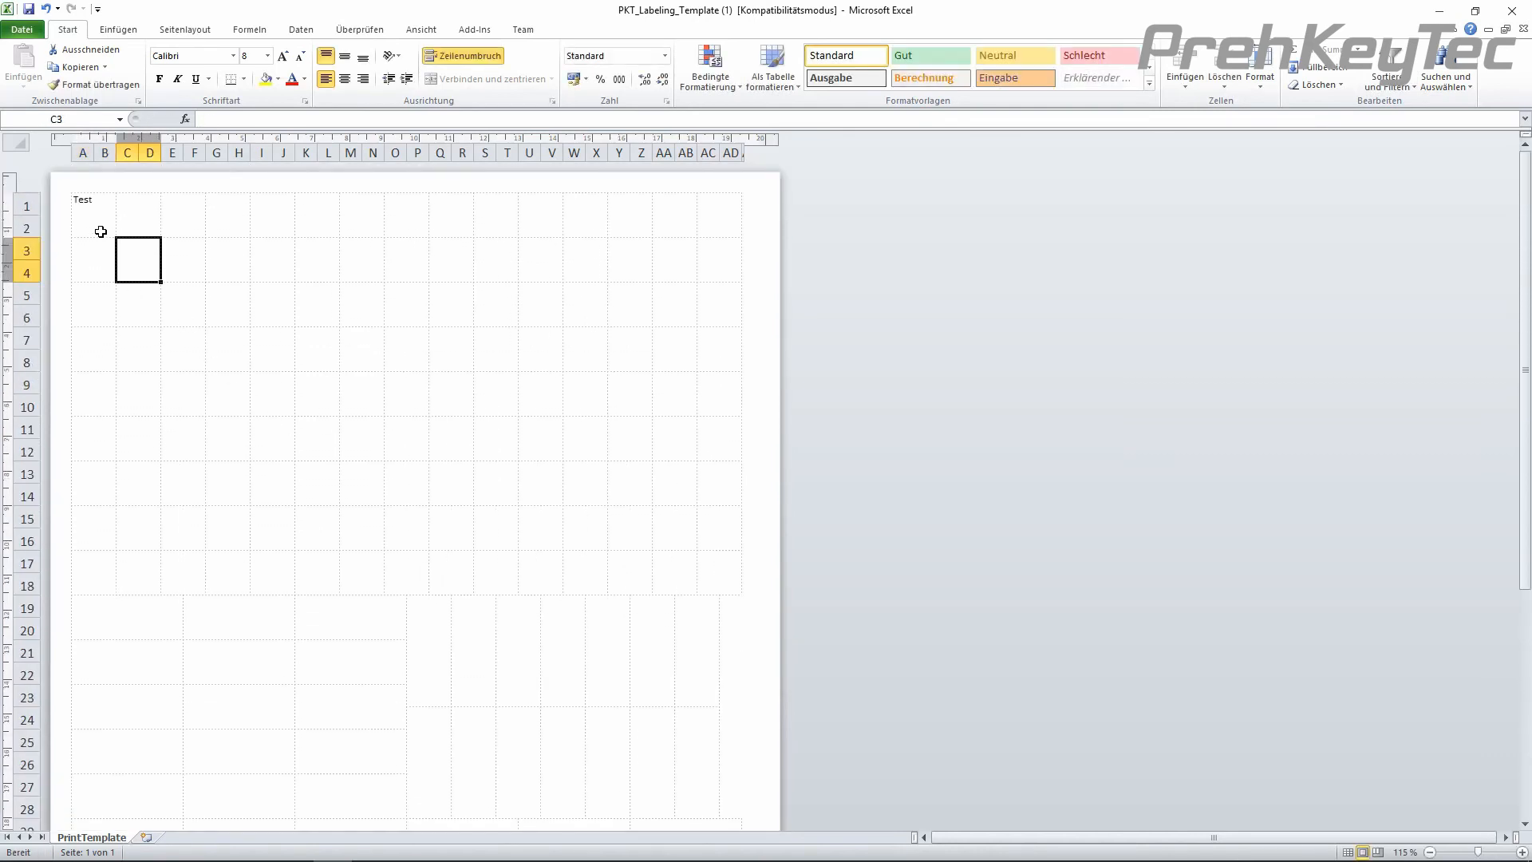